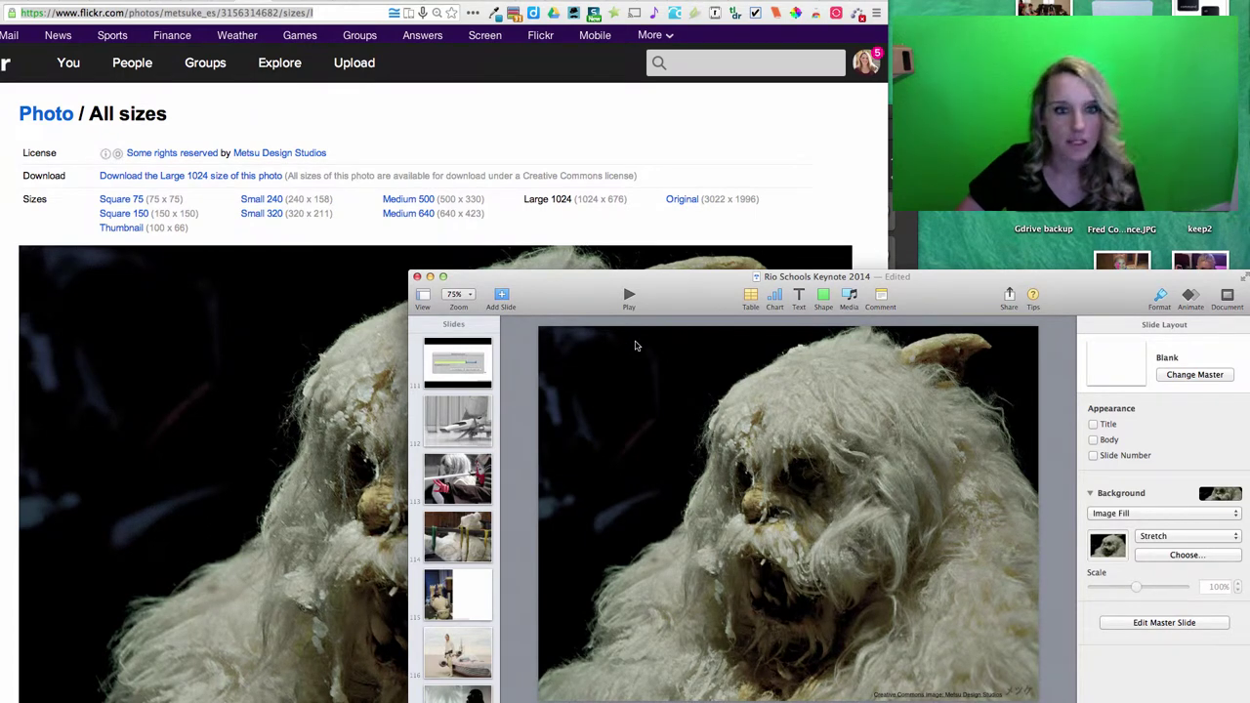
# Step: Add a blank slide to the presentation and close the browser page of the photo already used on the previous slide
pyautogui.click(503, 297)
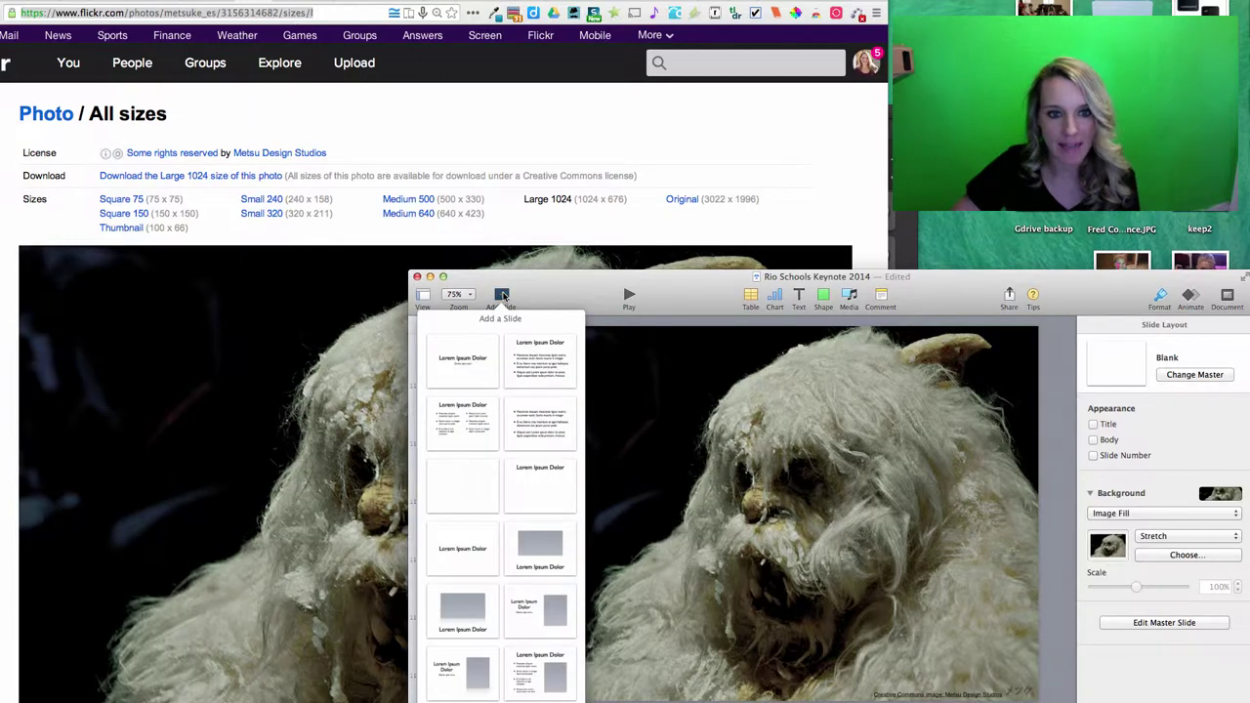
pyautogui.click(462, 485)
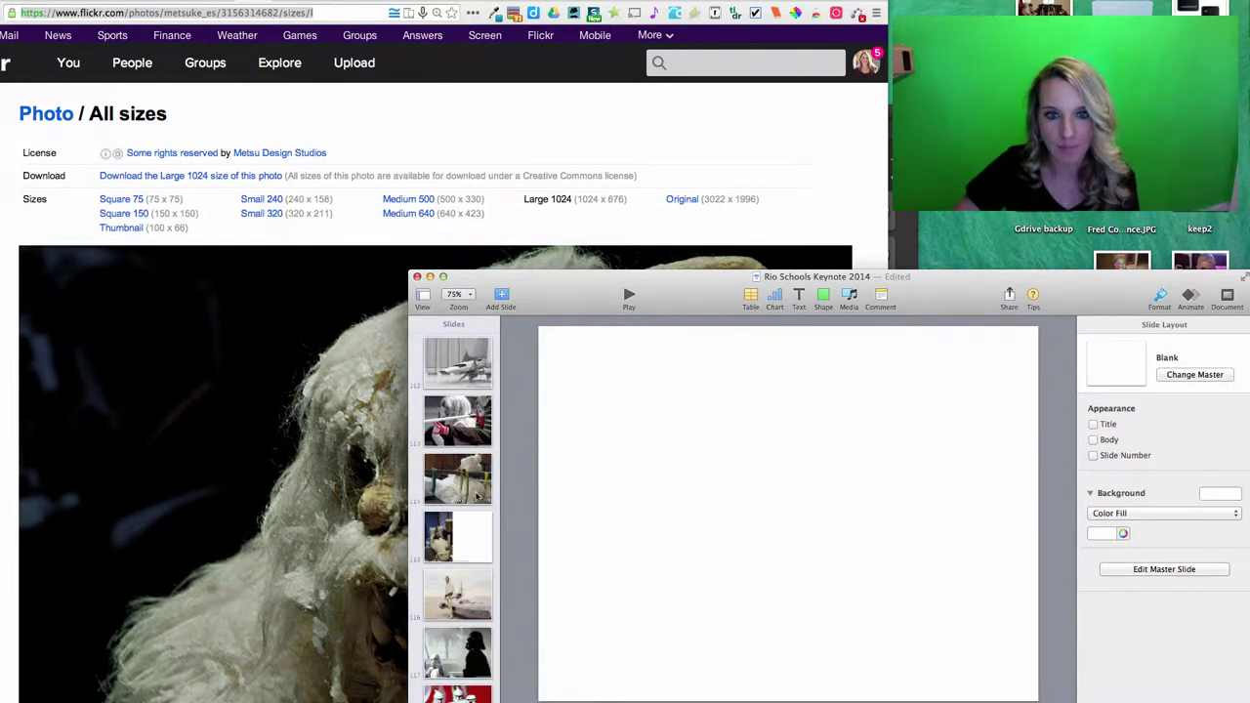
pyautogui.click(390, 127)
pyautogui.press('super+w')
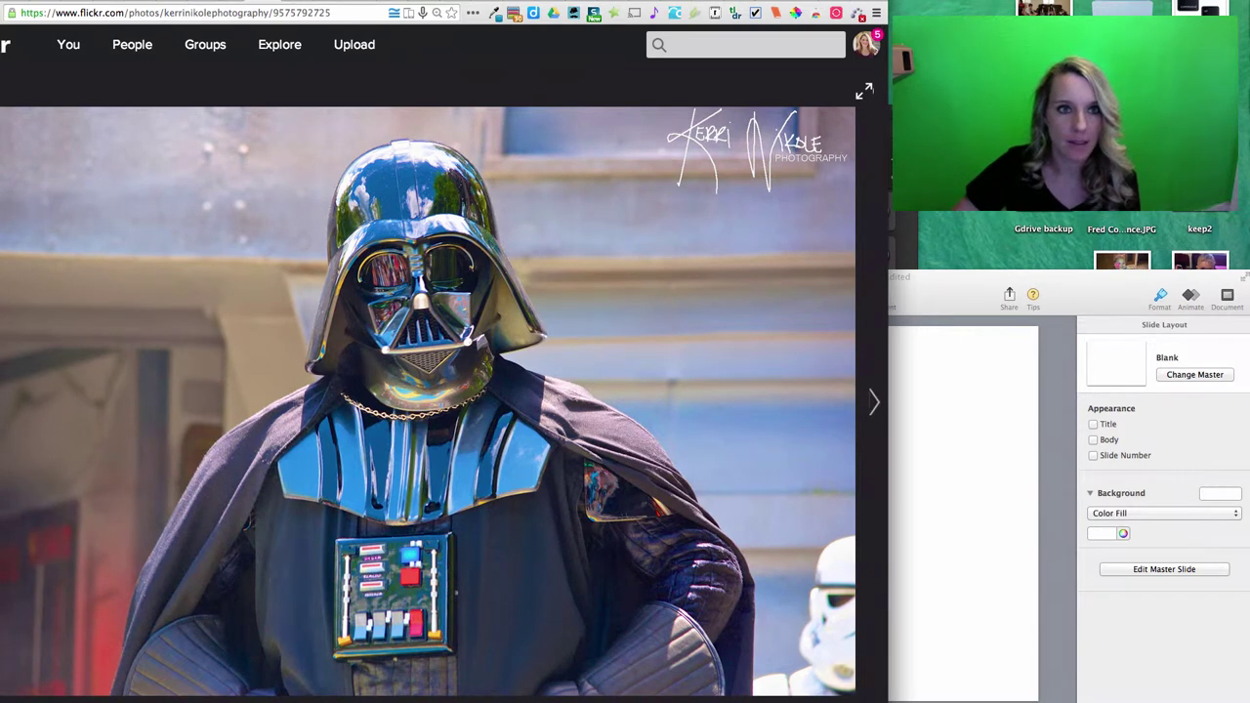
# Step: Download the Darth Vader photo from Flickr in the Large (2048 × 1371) size
pyautogui.moveTo(427, 2); pyautogui.dragTo(424, 2)
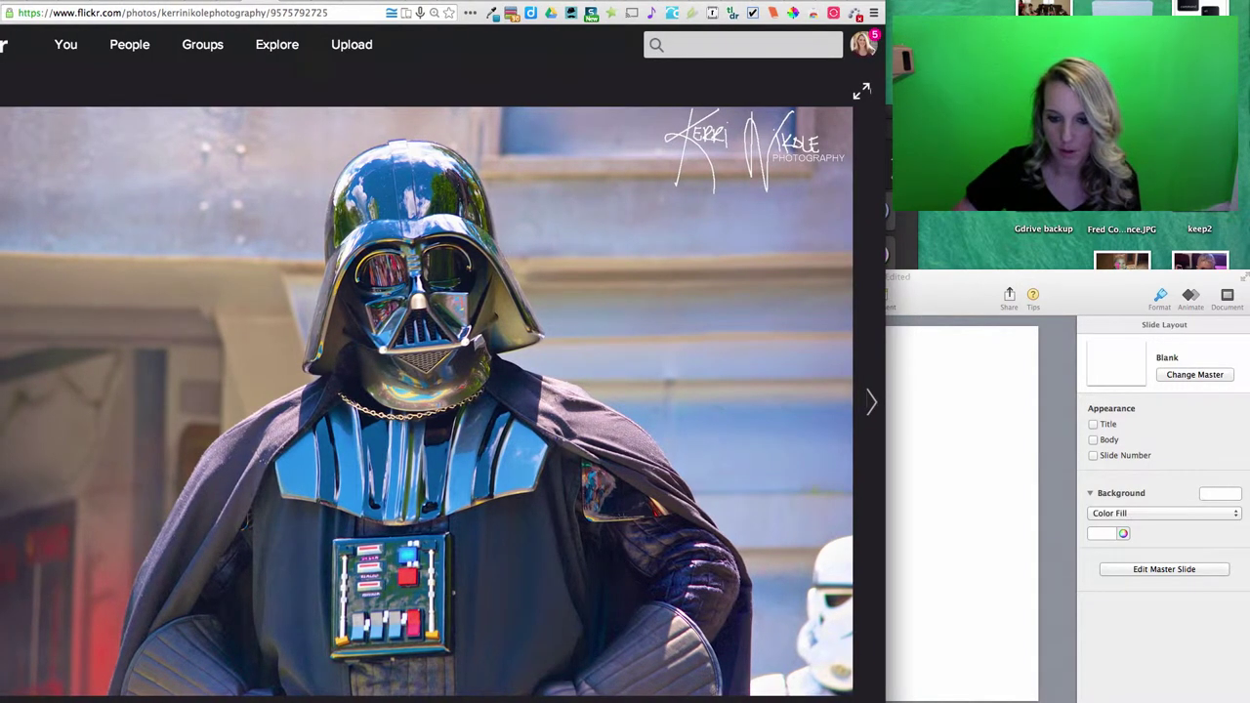
pyautogui.moveTo(885, 700); pyautogui.dragTo(849, 700)
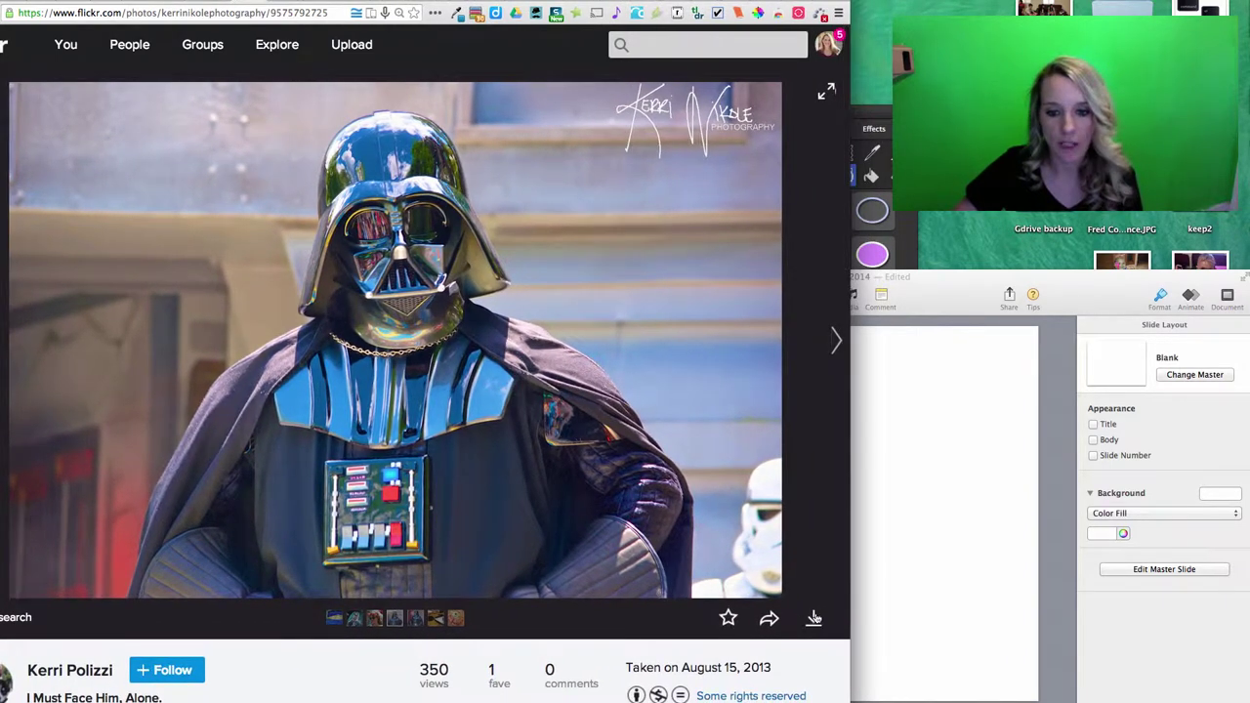
pyautogui.click(815, 619)
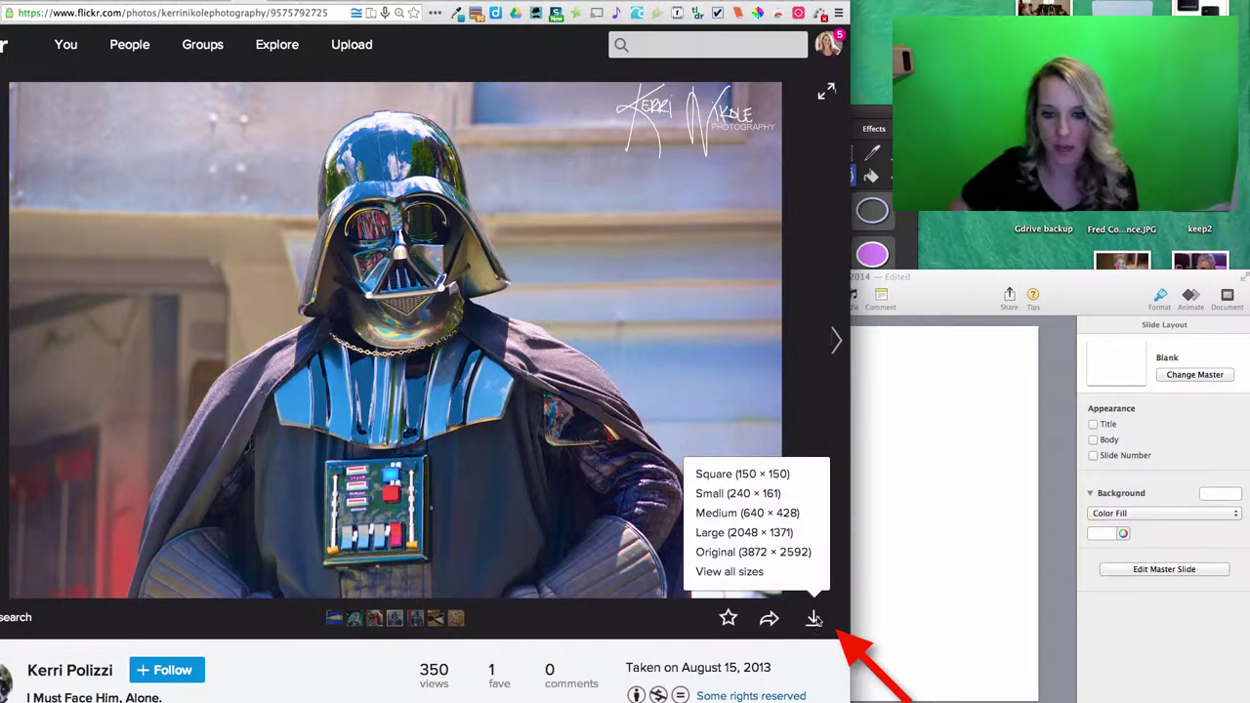
pyautogui.click(790, 540)
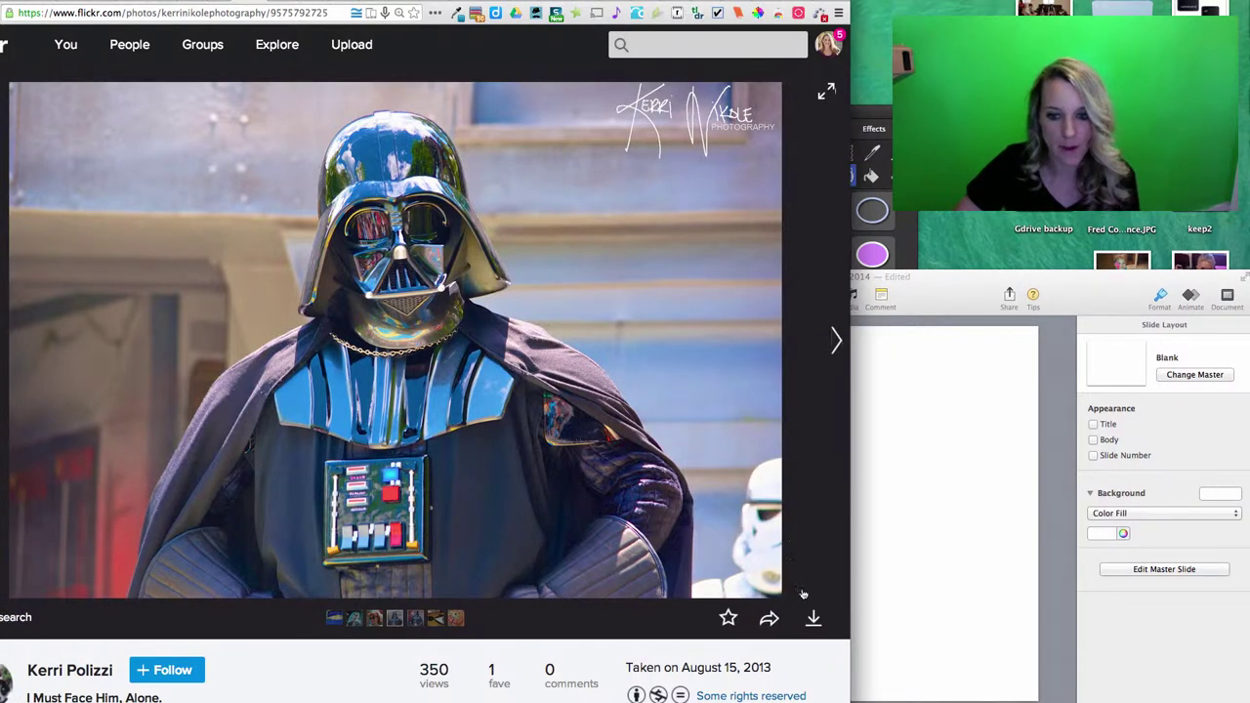
# Step: Open the Darth Vader photo's all-sizes page and copy its URL
pyautogui.click(812, 619)
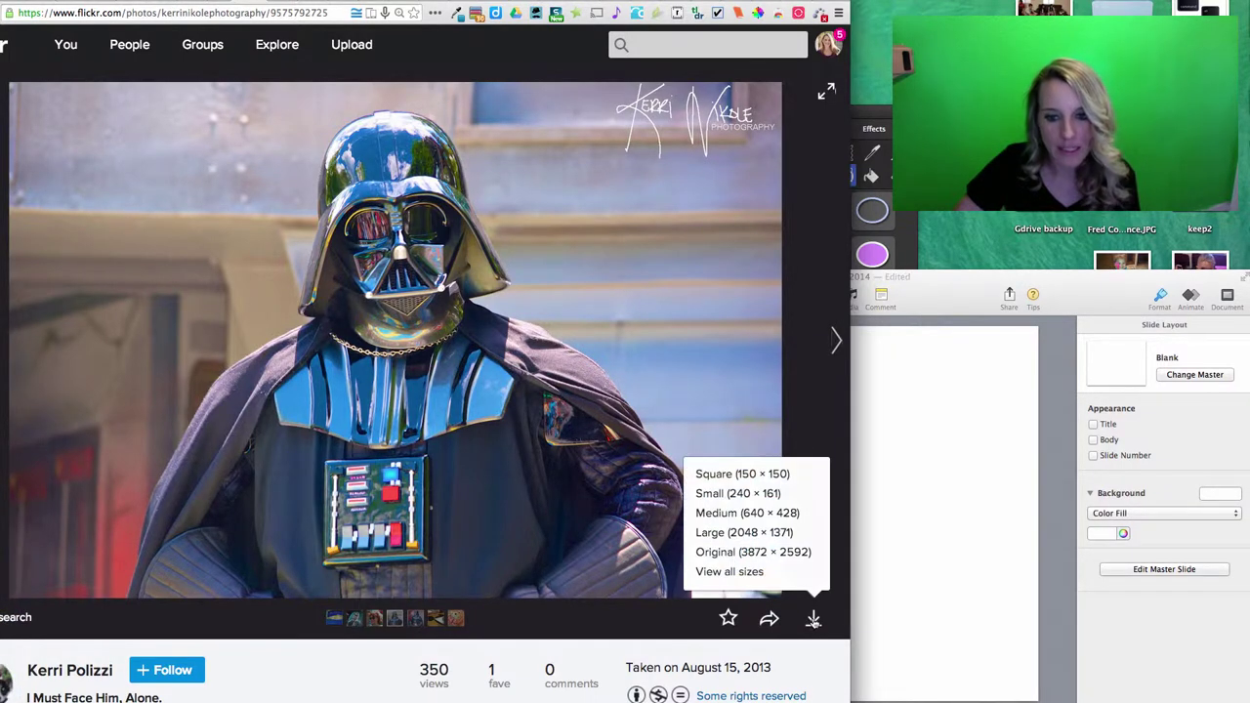
pyautogui.click(758, 573)
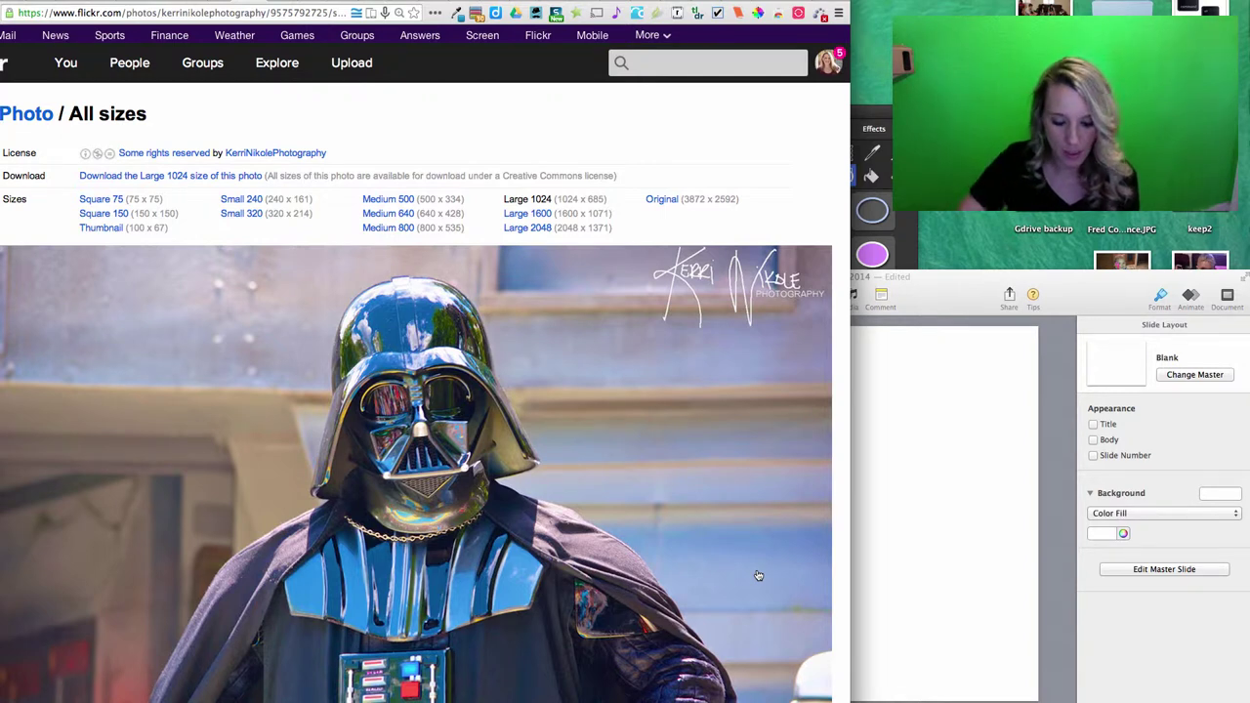
pyautogui.press('super+l')
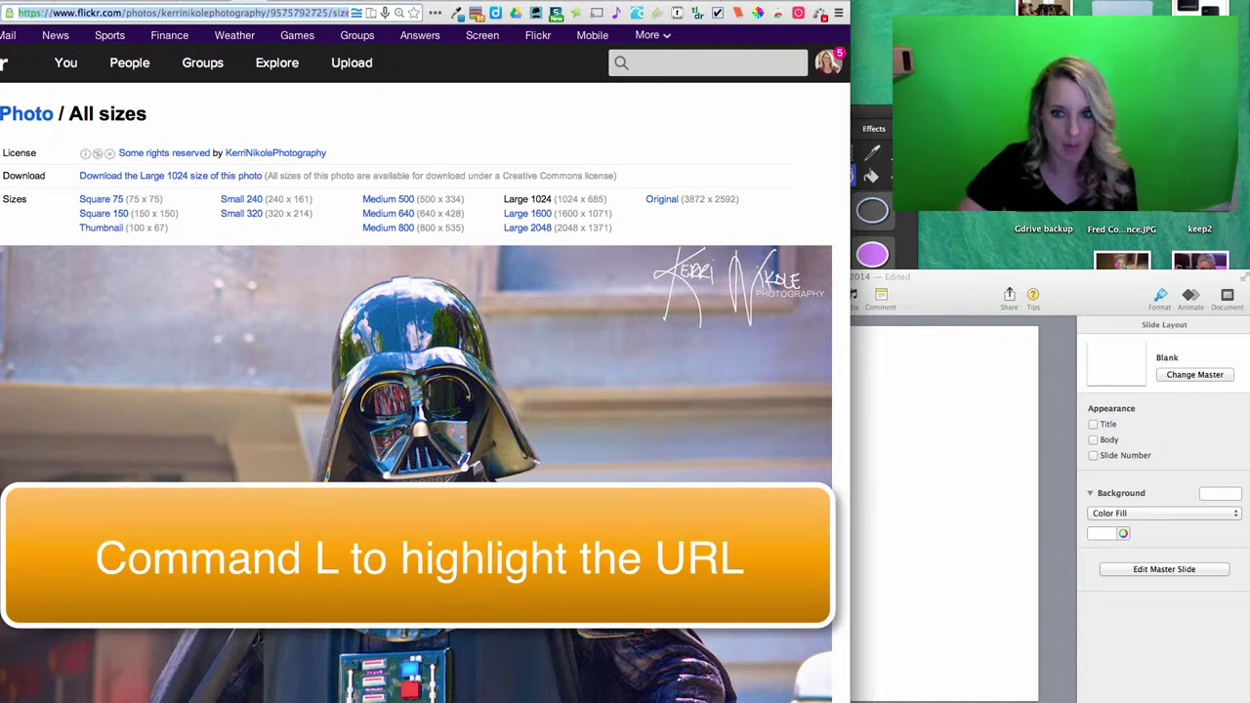
# Step: Set the blank slide's background to Image Fill using the downloaded Darth Vader photo
pyautogui.click(967, 542)
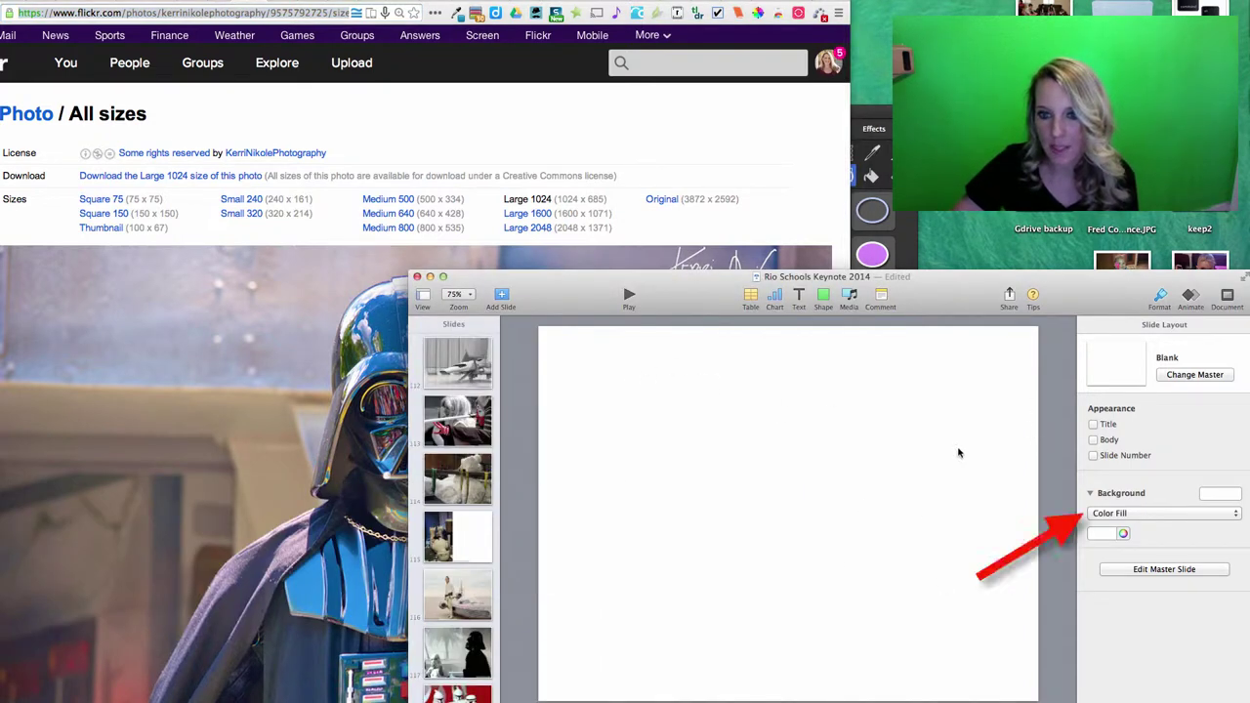
pyautogui.click(1133, 514)
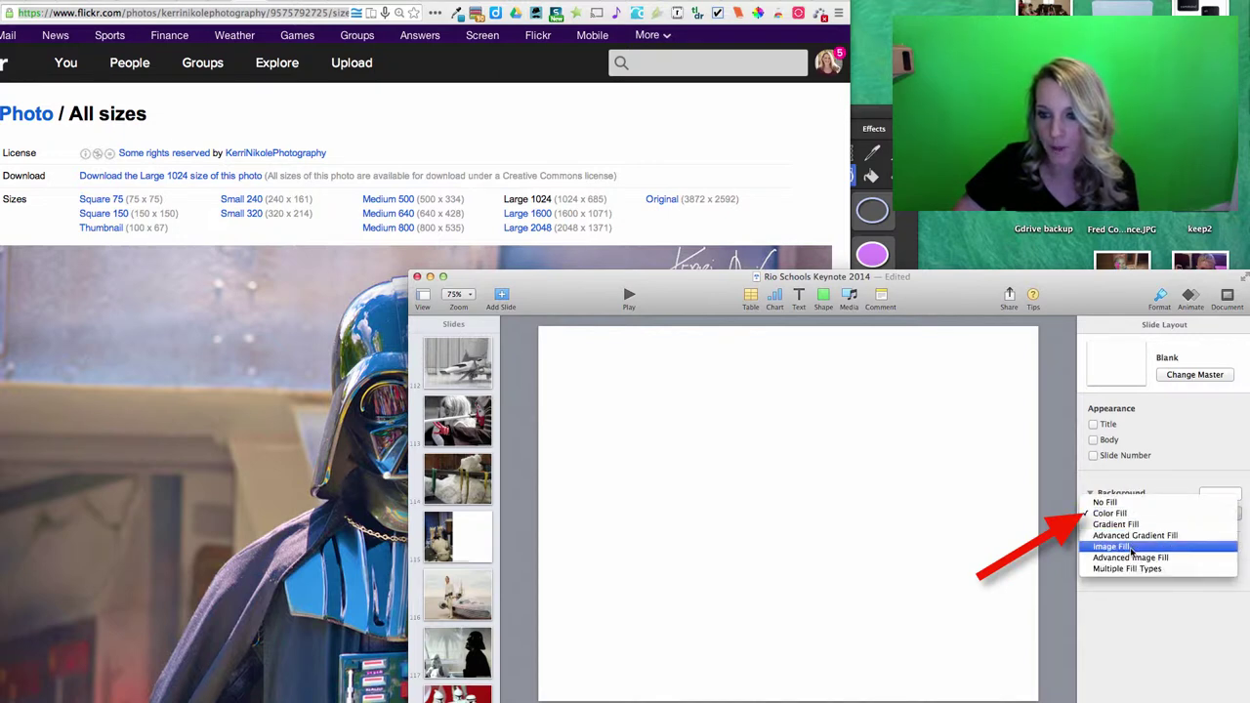
pyautogui.click(1132, 547)
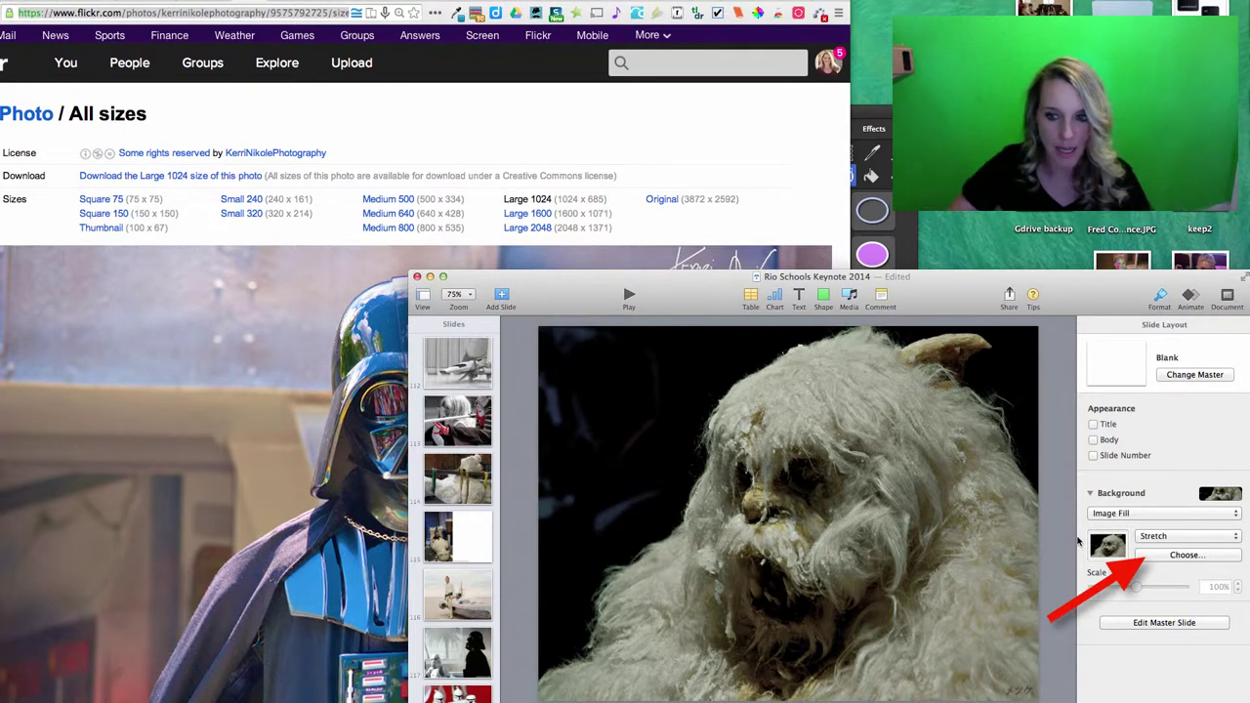
pyautogui.click(1186, 554)
pyautogui.scroll(-15, 937, 523)
pyautogui.scroll(3, 937, 524)
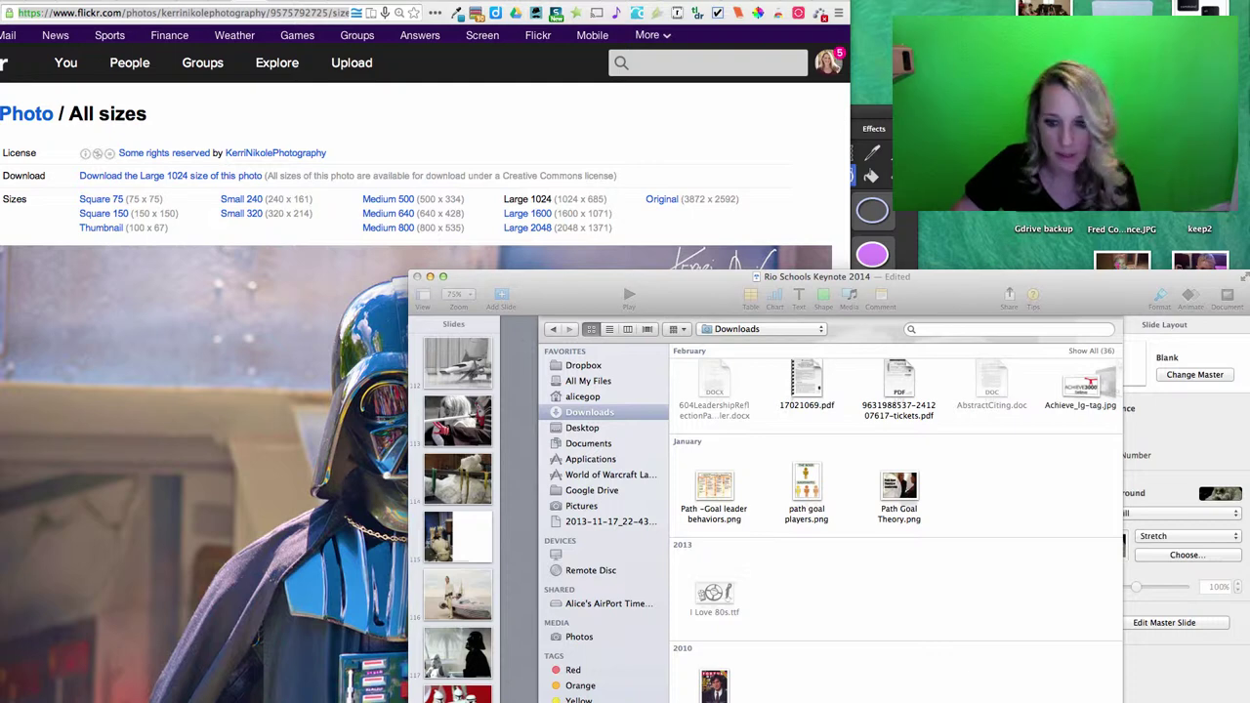
pyautogui.press('Return')
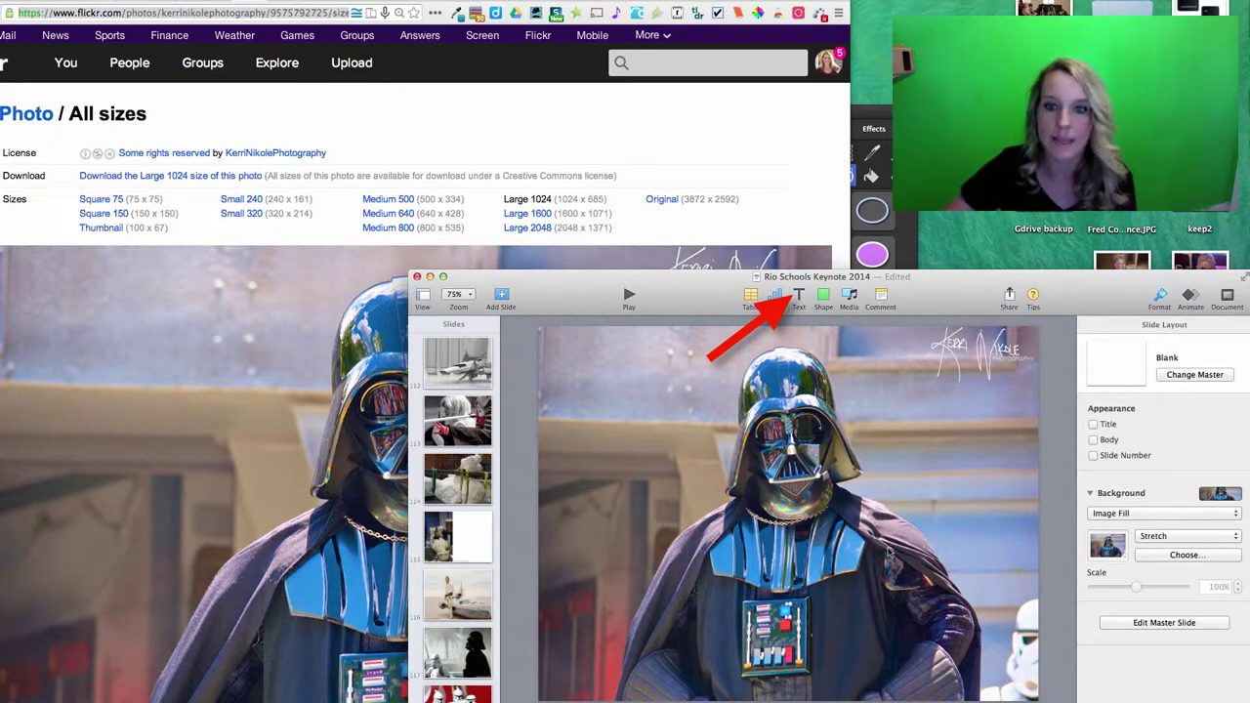
# Step: Add a "Creative Commons Image:" credit with the photographer's account name and link it to the copied Flickr webpage URL
pyautogui.click(799, 296)
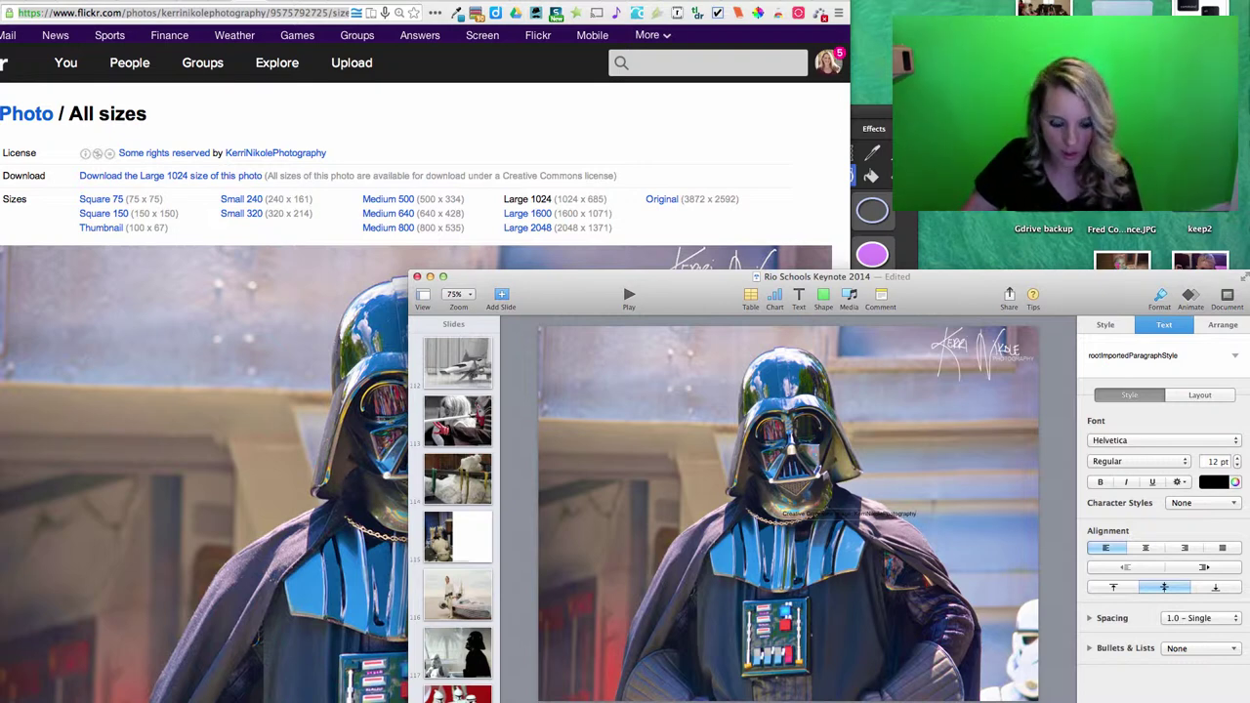
pyautogui.press('super+a')
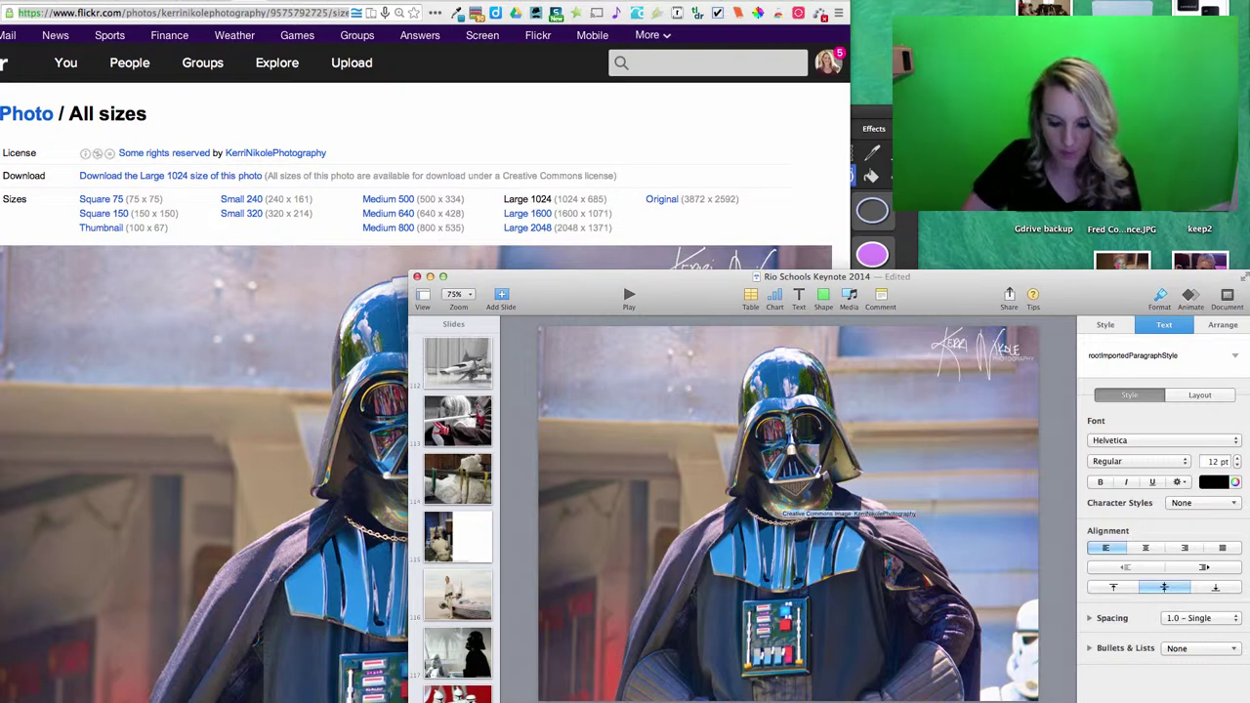
pyautogui.press('super+k')
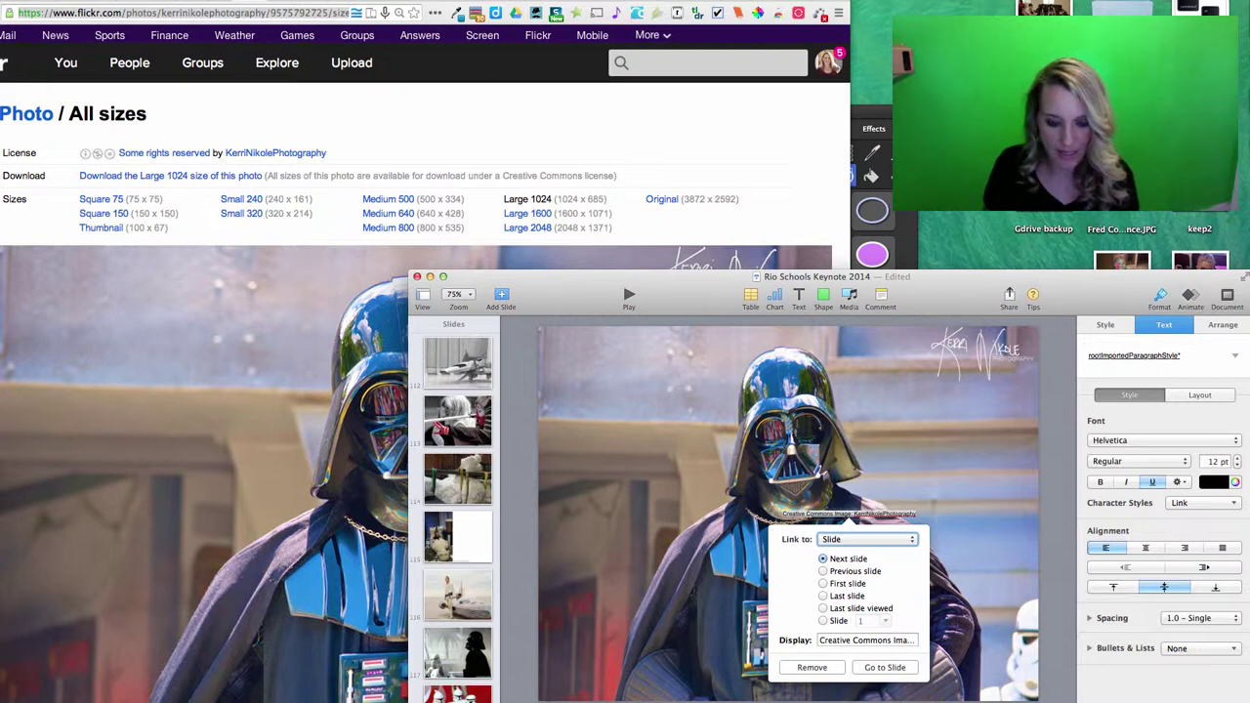
pyautogui.press('Down')
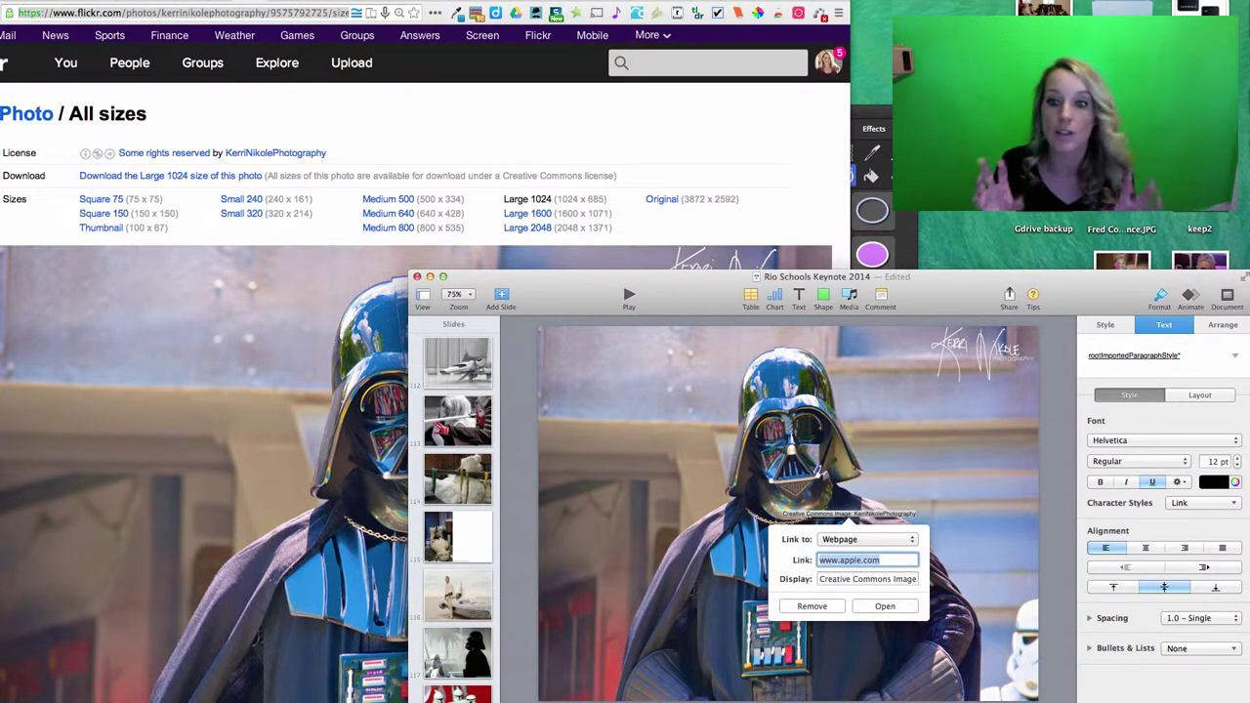
pyautogui.press('super+v')
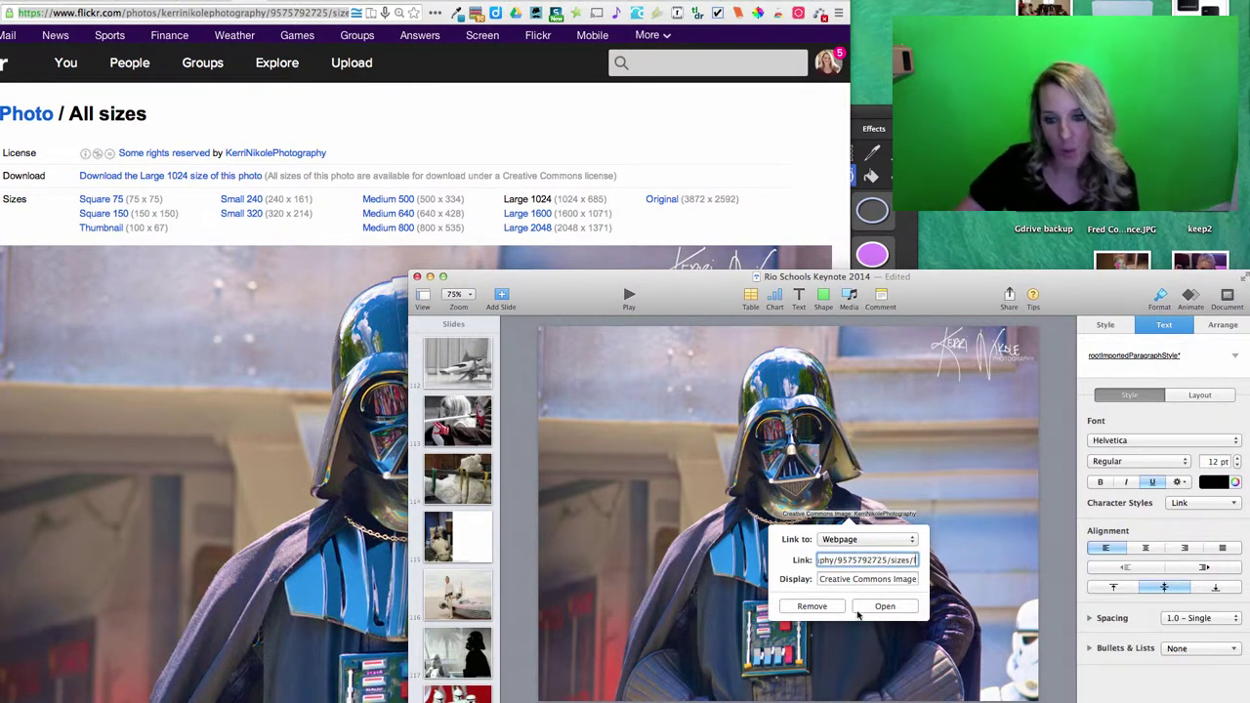
pyautogui.click(946, 613)
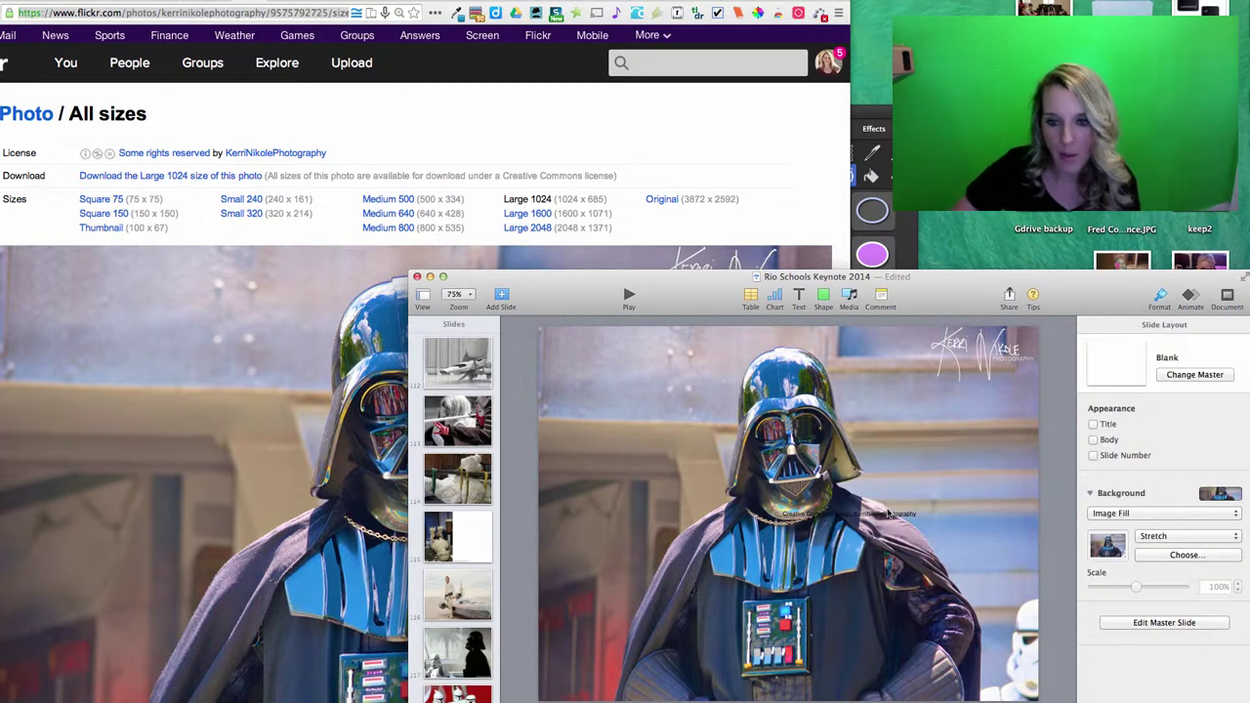
# Step: Move the image credit to the slide's bottom-left corner and set its text color to white
pyautogui.moveTo(889, 515); pyautogui.dragTo(1004, 696)
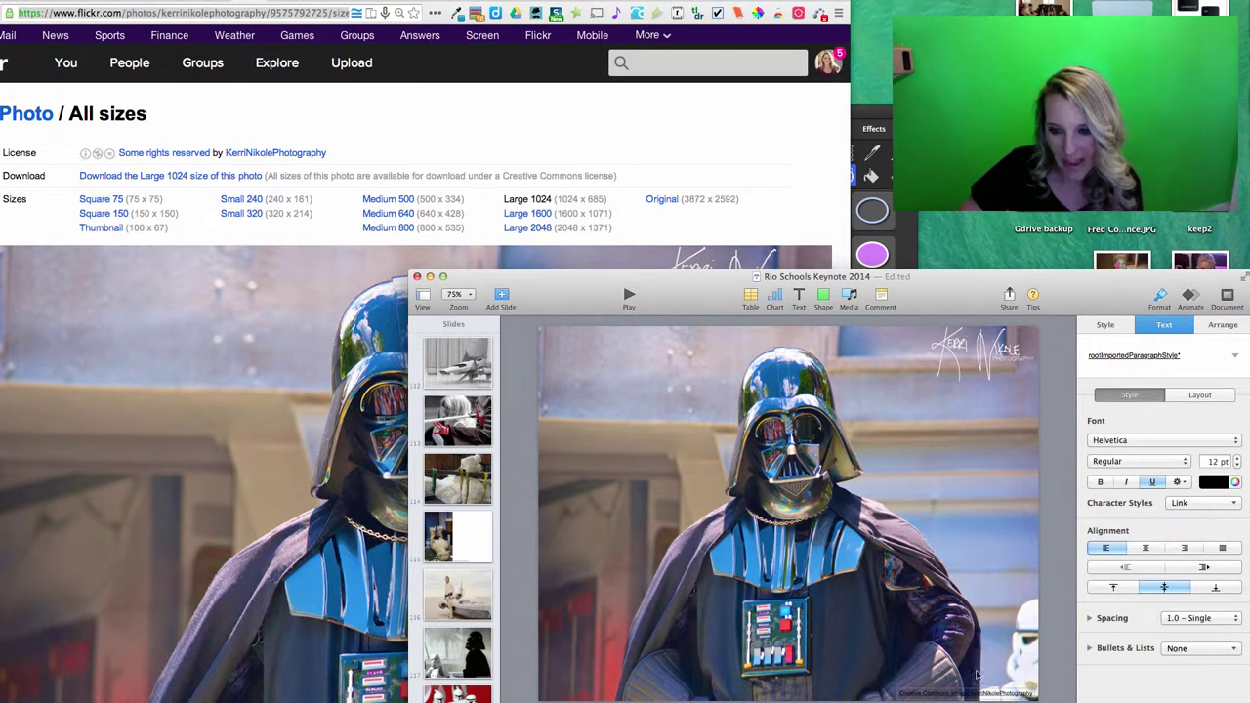
pyautogui.tripleClick(1010, 695)
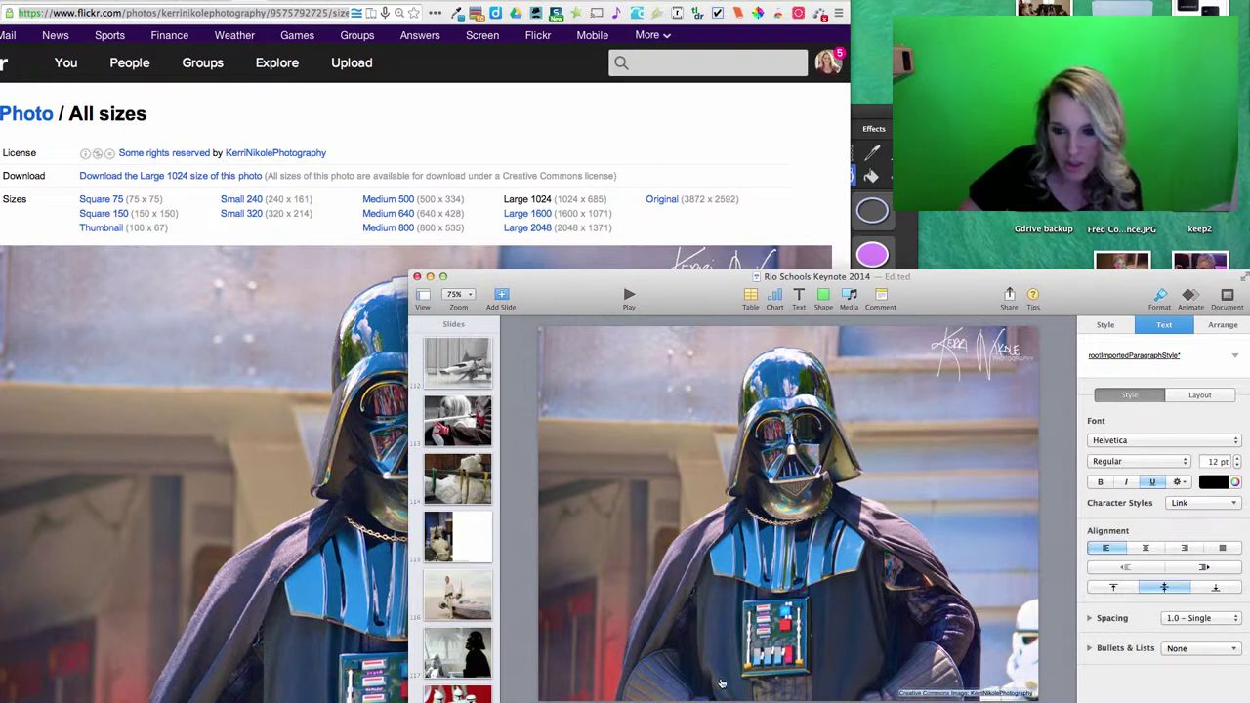
pyautogui.click(865, 677)
pyautogui.moveTo(942, 688); pyautogui.dragTo(584, 696)
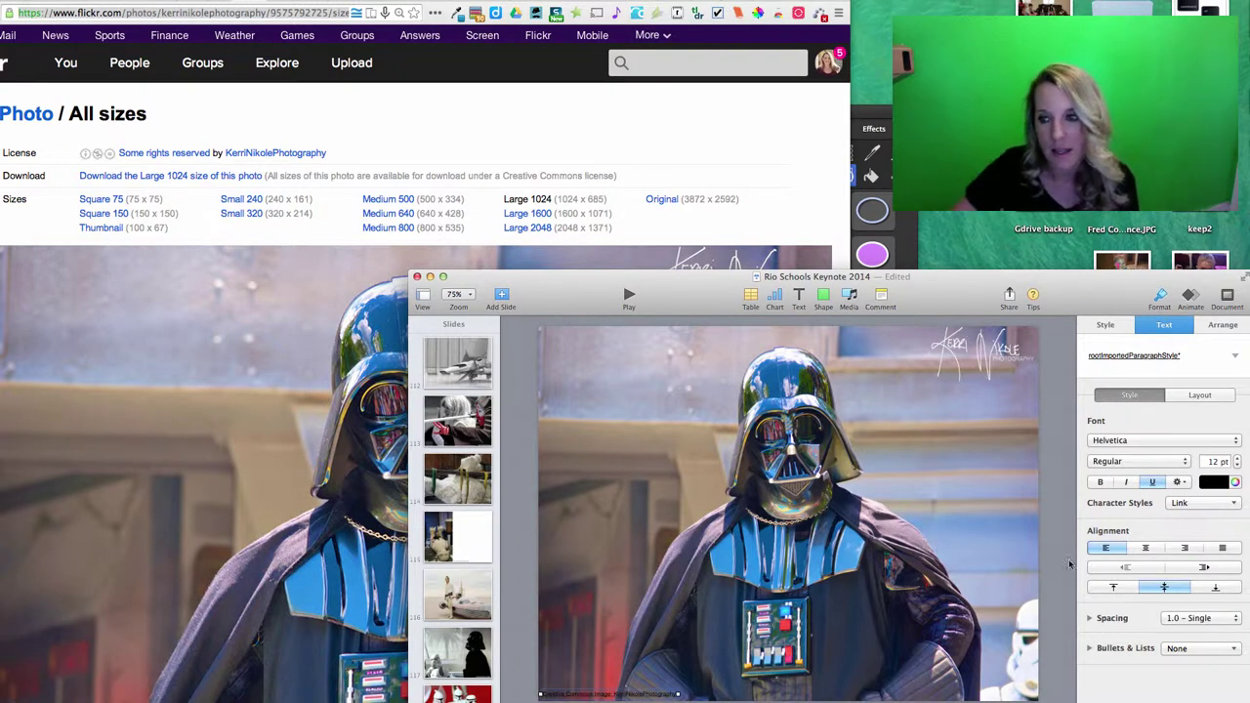
pyautogui.click(1219, 483)
pyautogui.click(1162, 560)
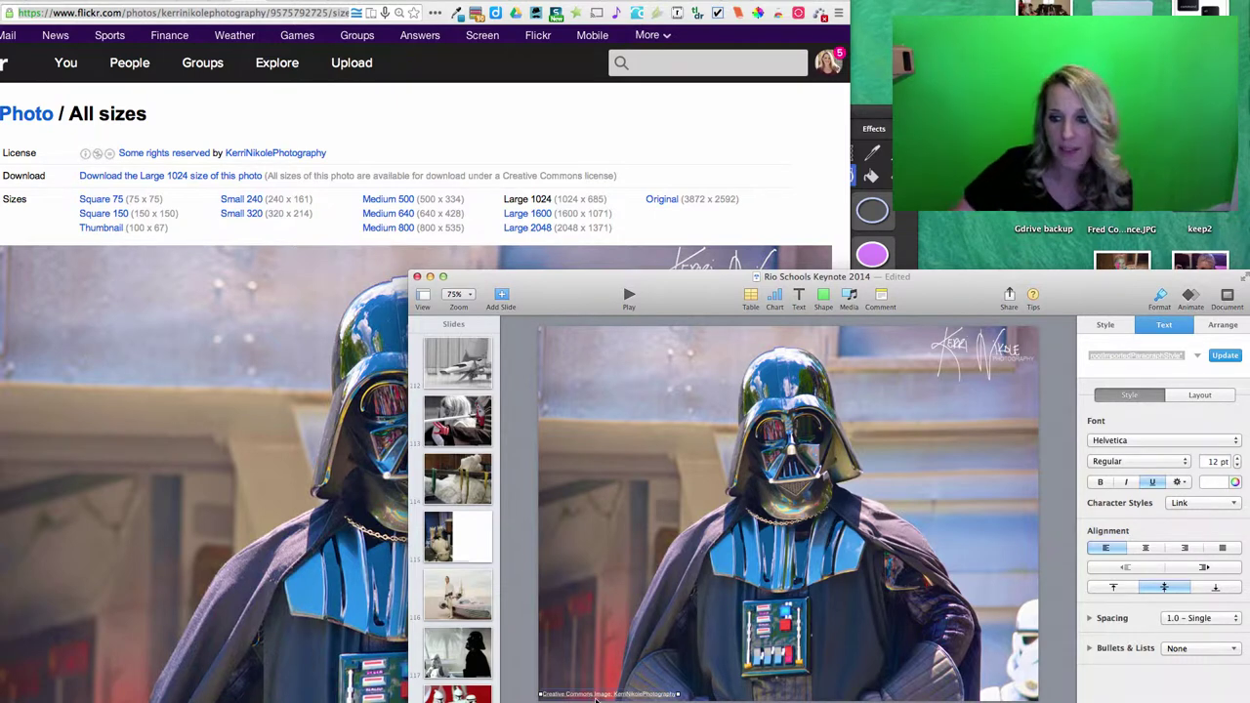
# Step: Add another blank slide and close the Darth Vader photo page in the browser
pyautogui.click(501, 297)
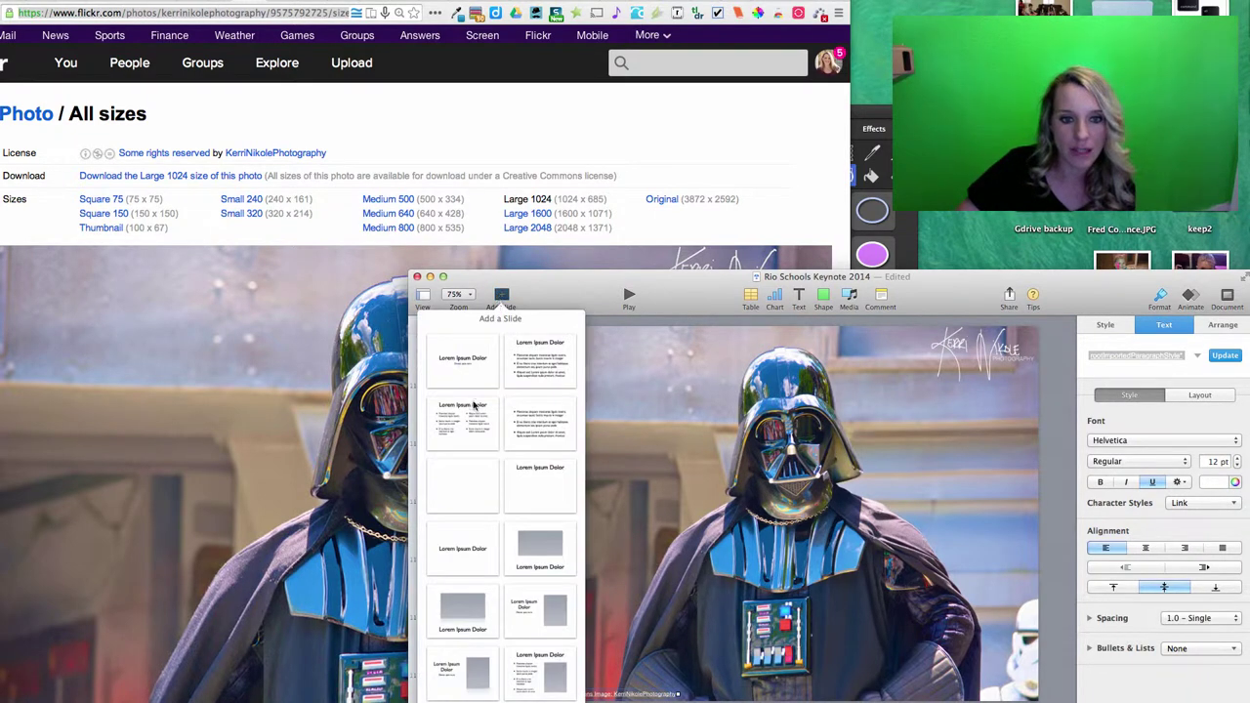
pyautogui.click(473, 484)
pyautogui.click(283, 482)
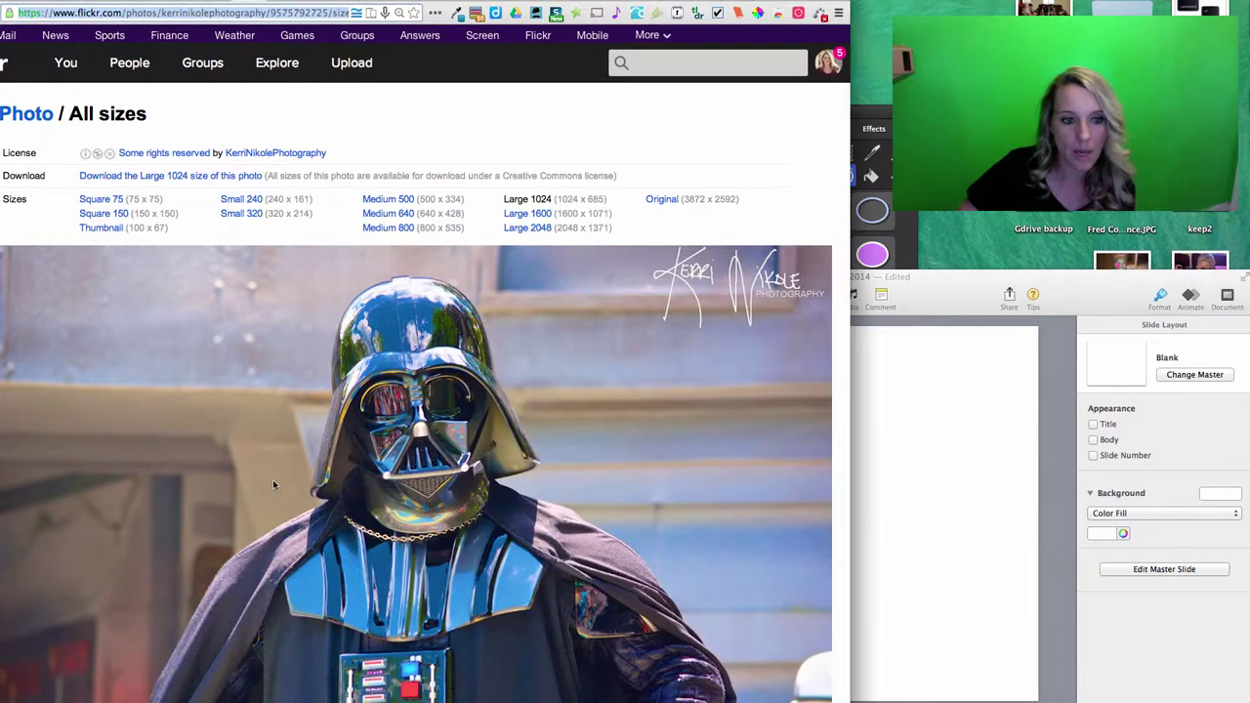
pyautogui.press('super+w')
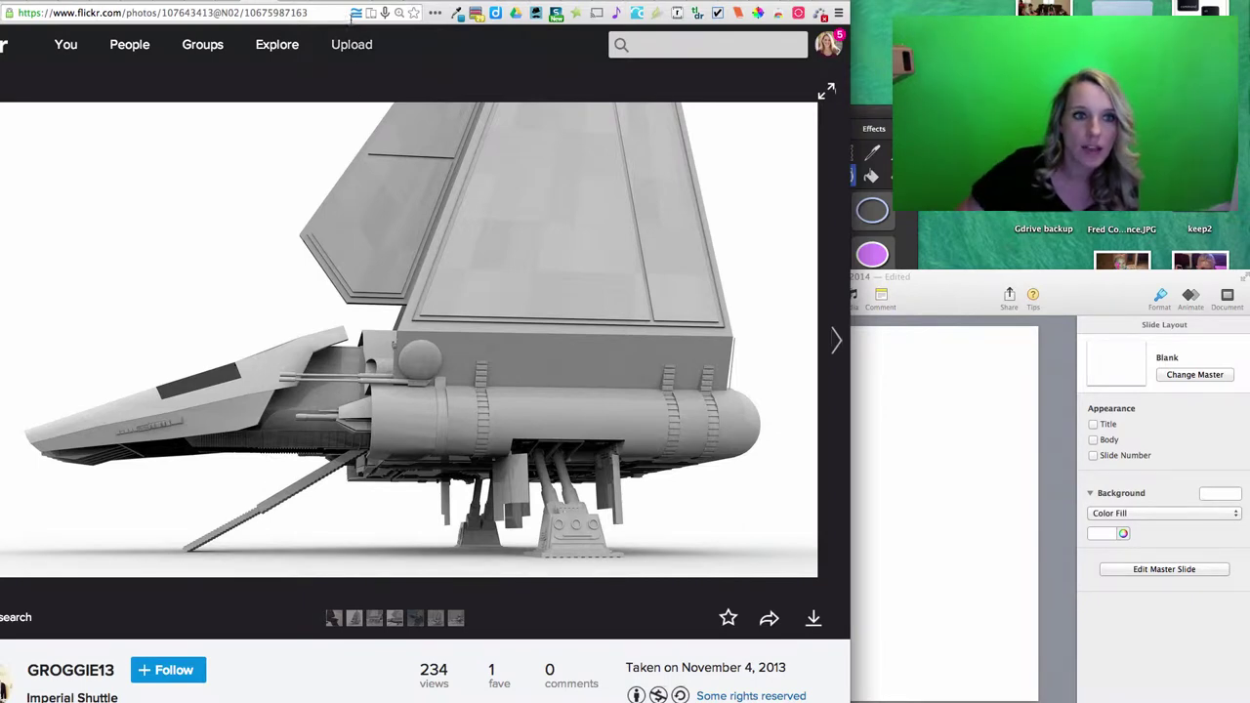
# Step: Download the Imperial Shuttle photo in the Large (2048 × 1152) size and open its all-sizes page
pyautogui.moveTo(344, 0); pyautogui.dragTo(339, 34)
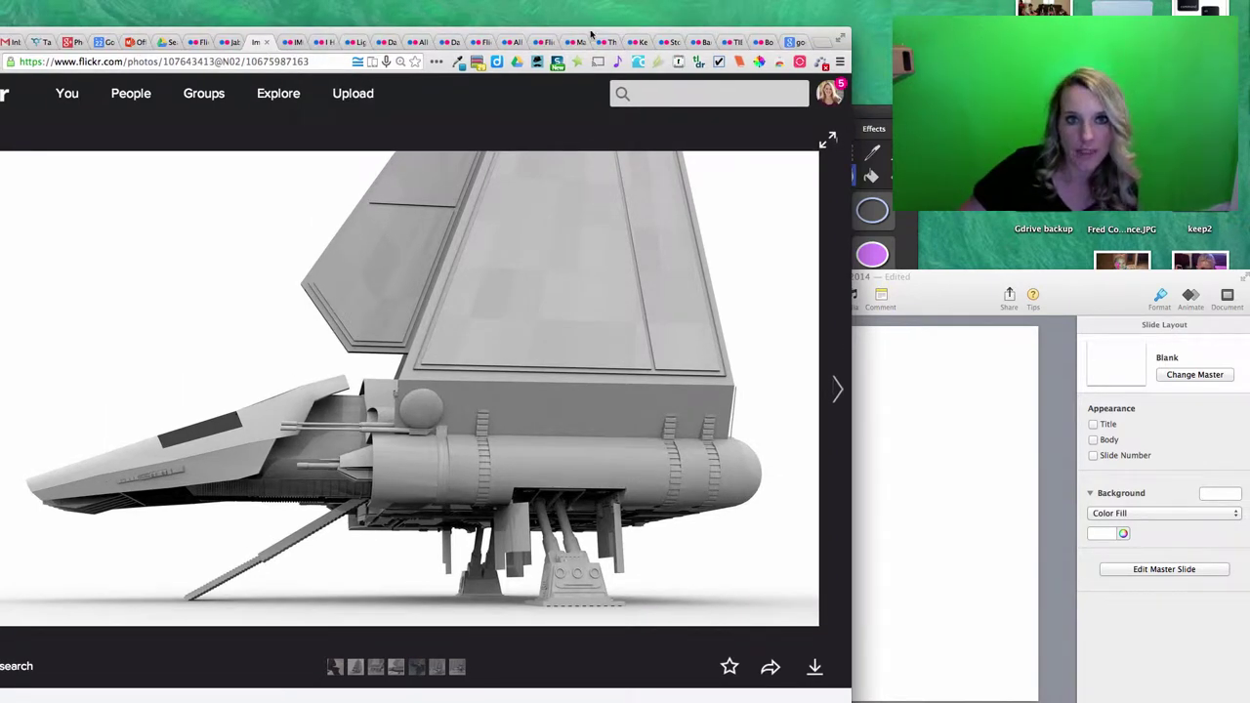
pyautogui.moveTo(590, 36); pyautogui.dragTo(595, 0)
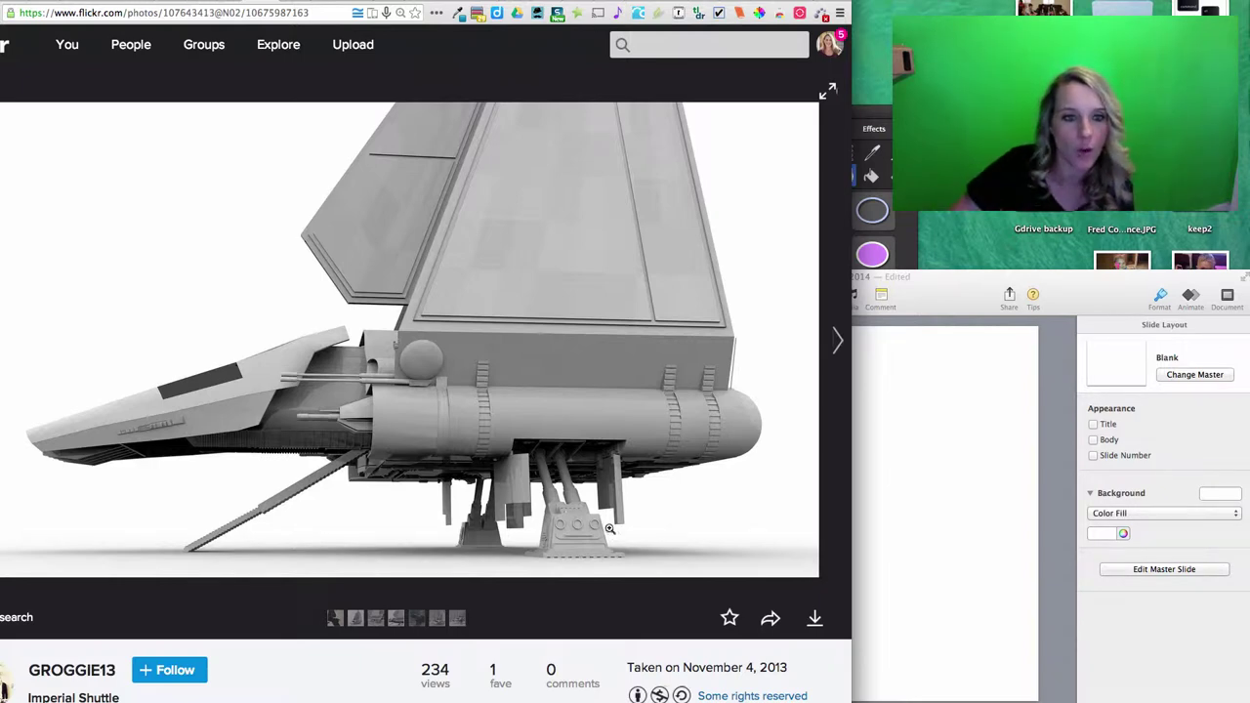
pyautogui.click(815, 620)
pyautogui.click(777, 533)
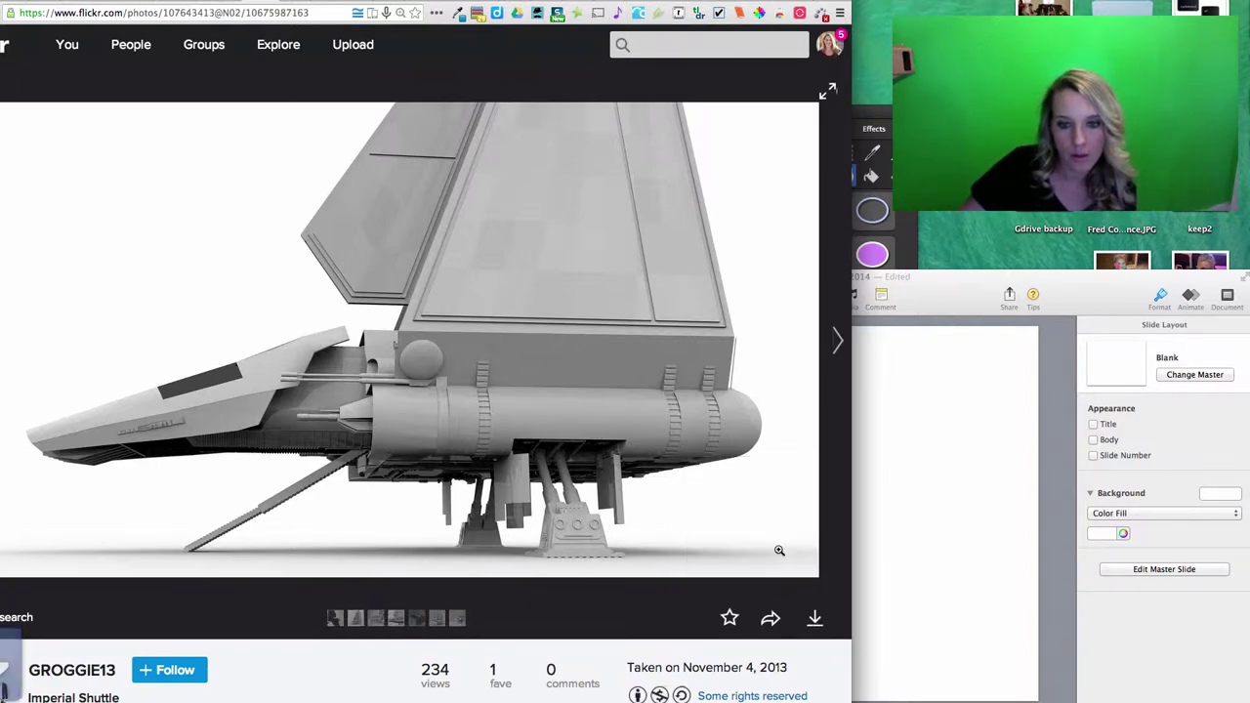
pyautogui.click(815, 619)
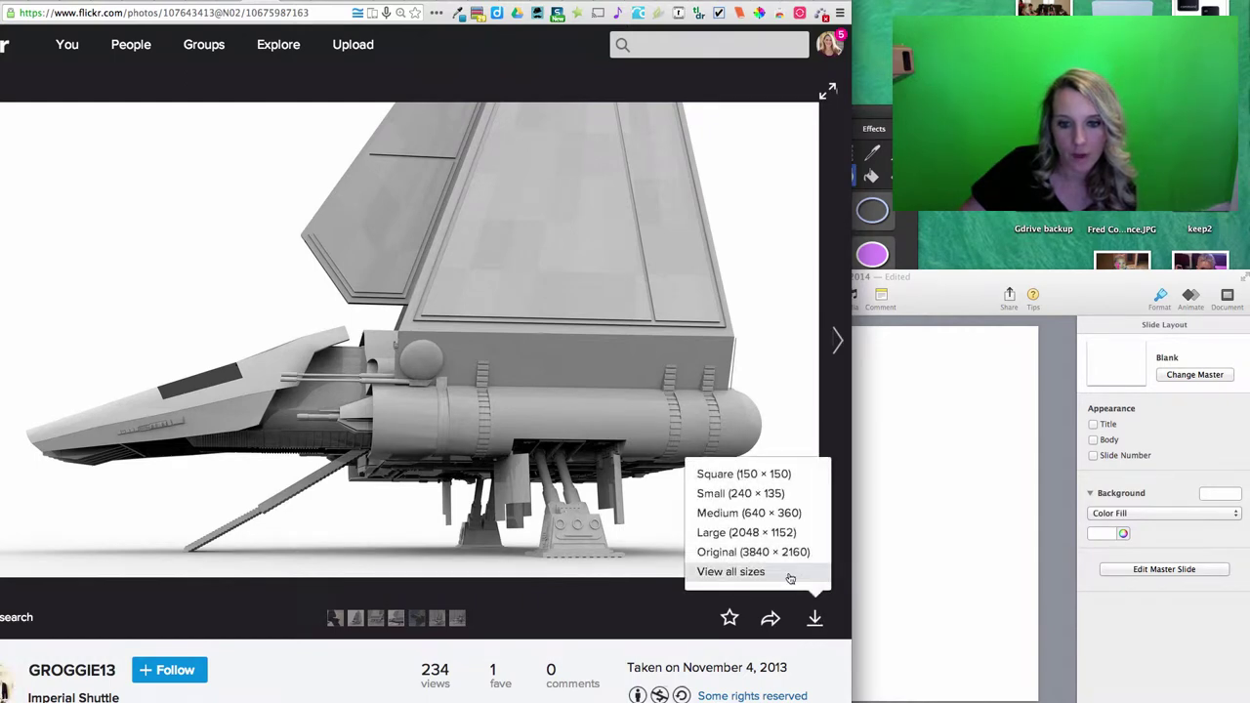
pyautogui.click(742, 572)
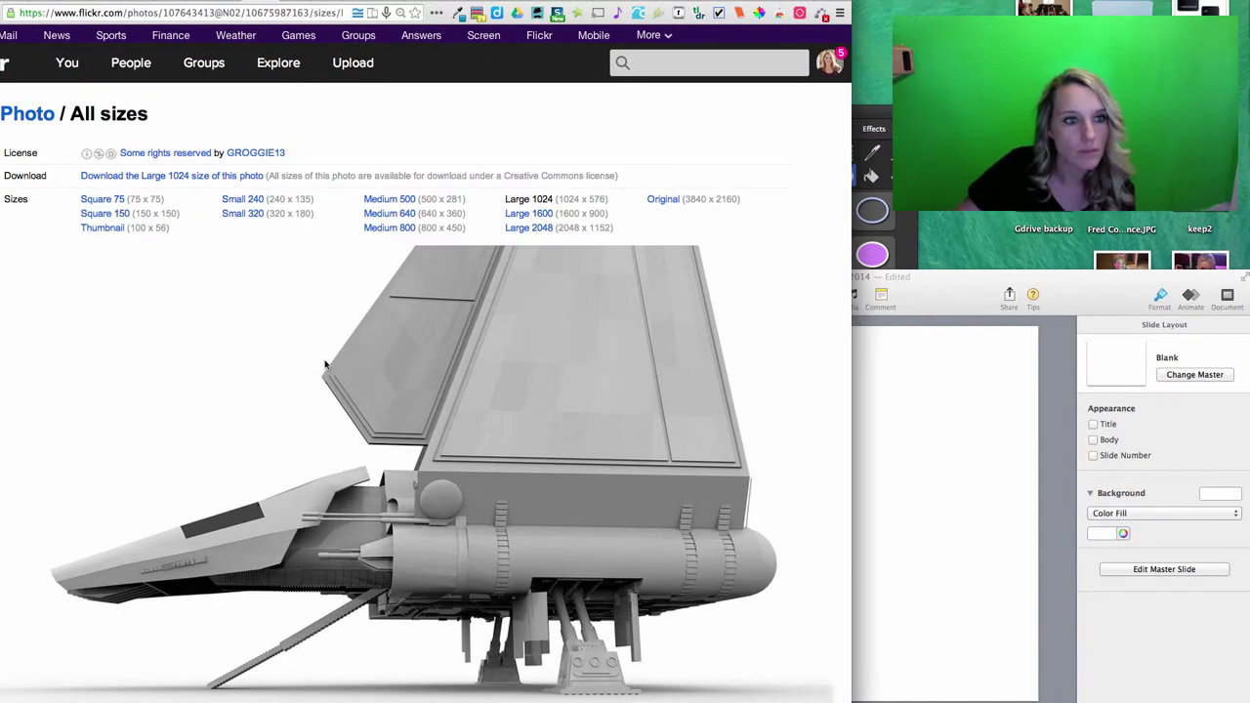
# Step: Switch to Keynote and fill the blank slide's background with the downloaded Imperial Shuttle photo from the Downloads folder
pyautogui.click(983, 480)
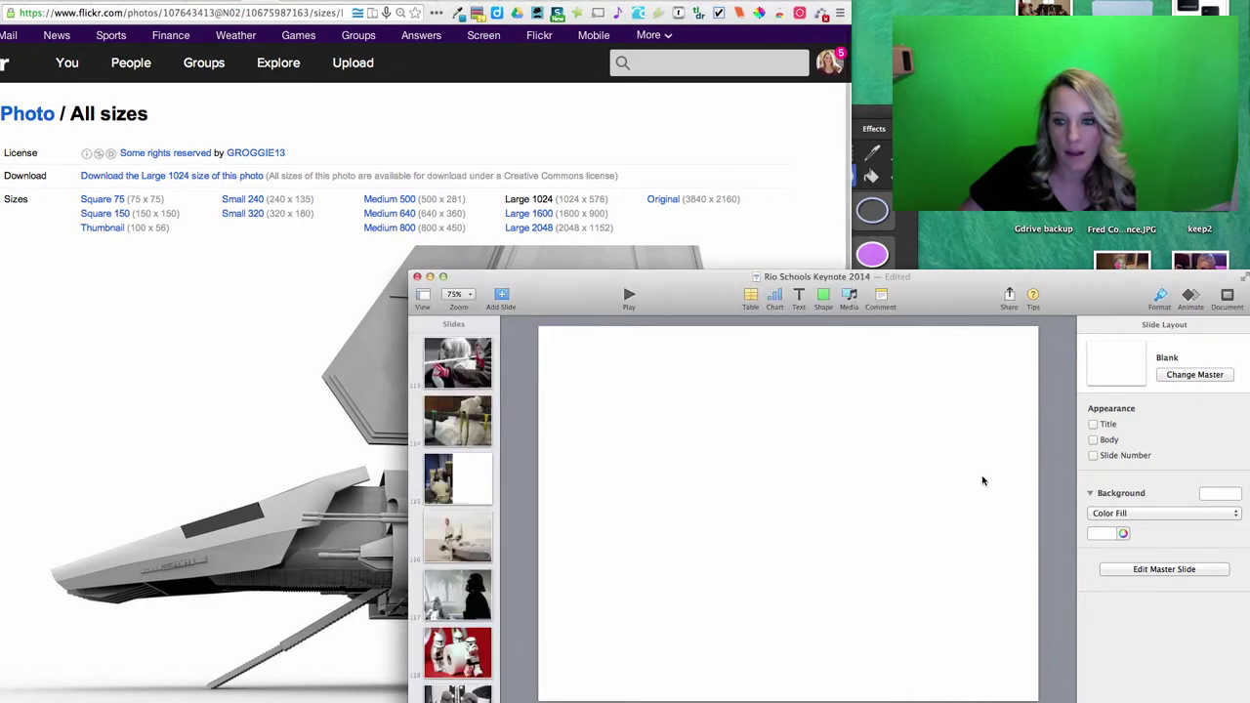
pyautogui.click(1118, 513)
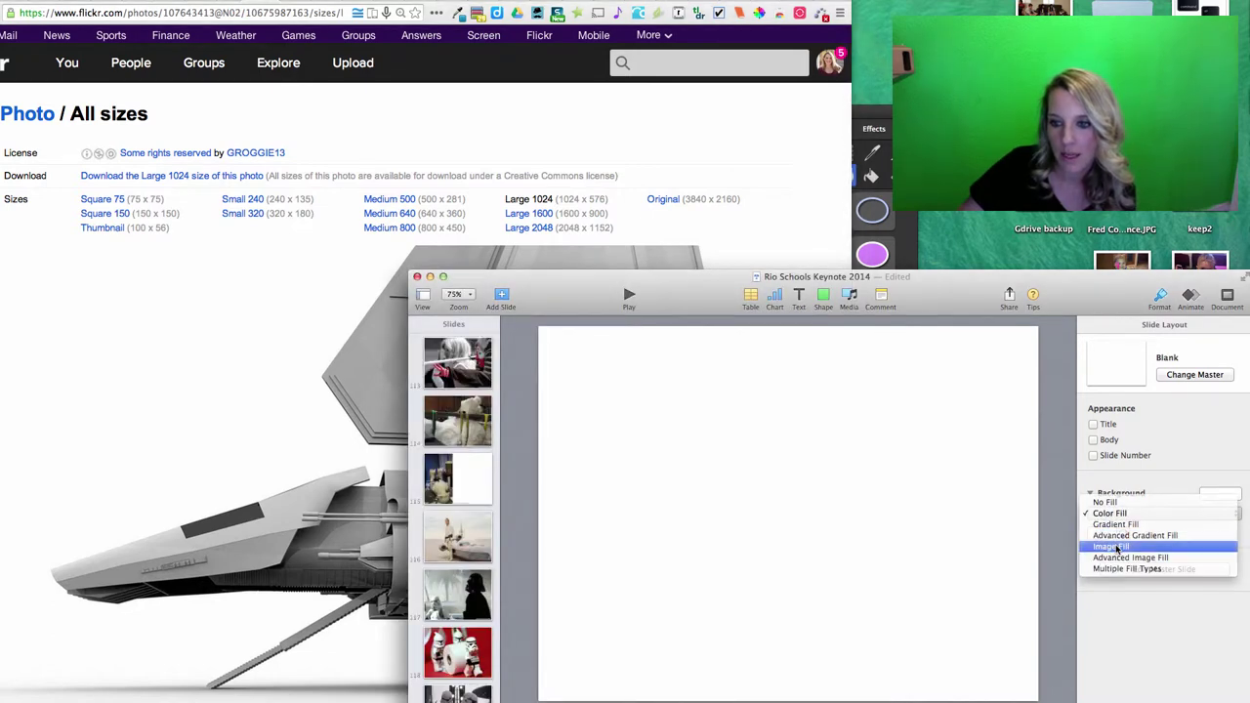
pyautogui.click(1116, 548)
pyautogui.click(1154, 556)
pyautogui.scroll(-15, 989, 553)
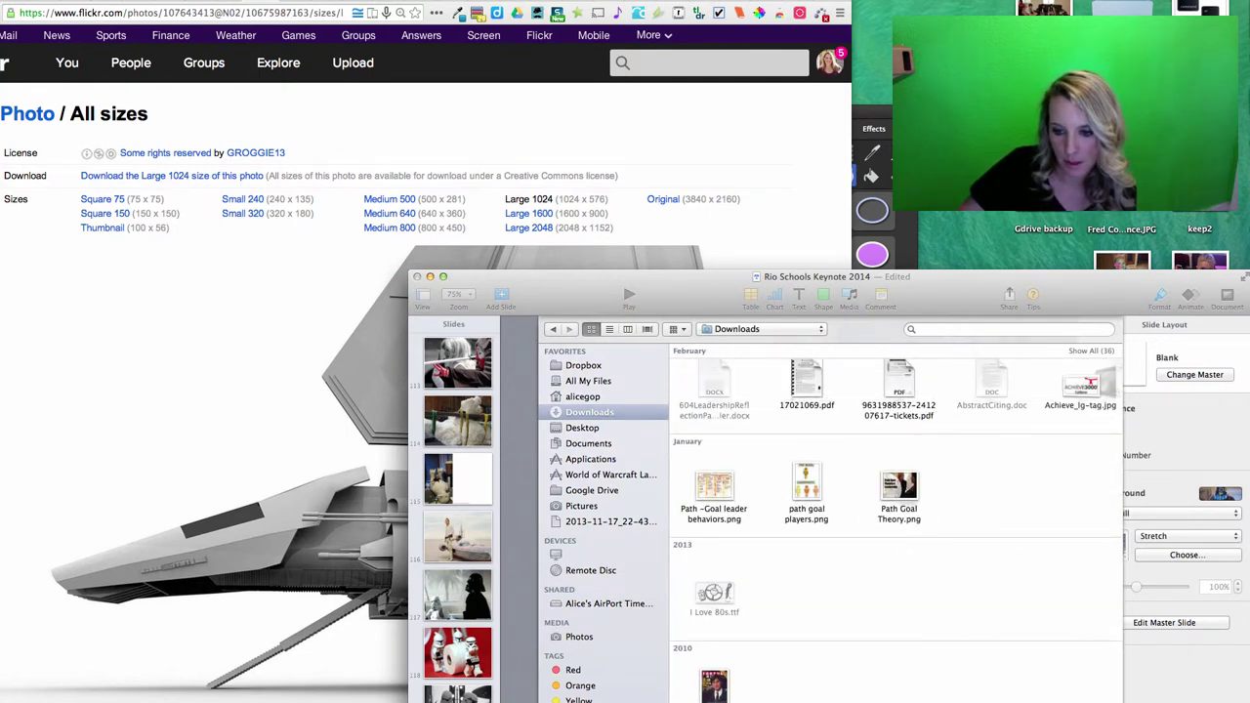
pyautogui.press('Return')
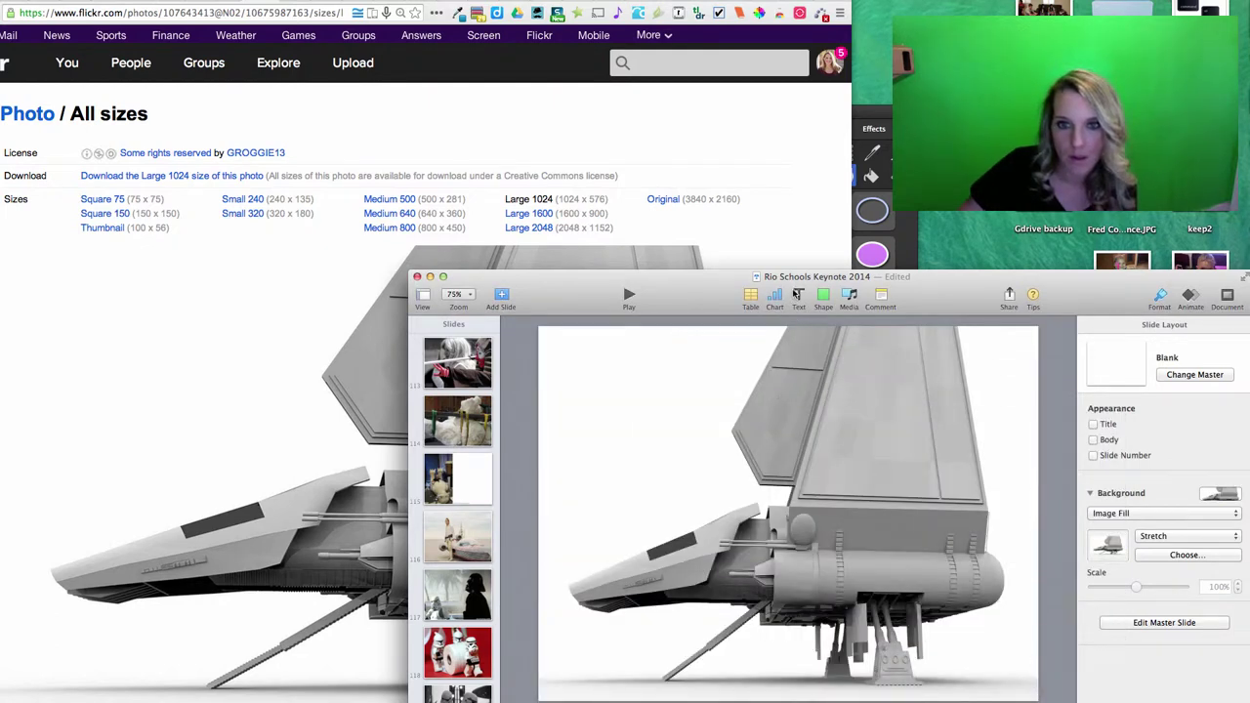
# Step: Add a text box to the shuttle slide reading "Creative Commons Image:" followed by the photographer's account name
pyautogui.click(797, 295)
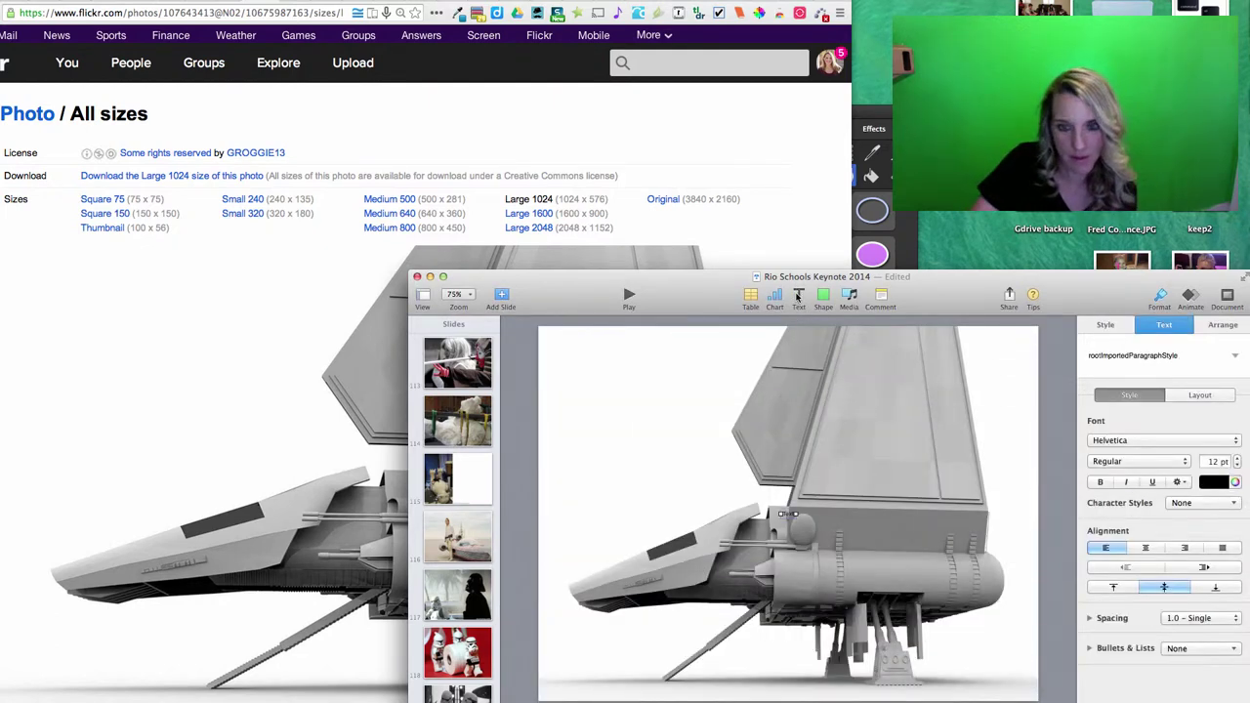
pyautogui.write('Crediive Commons Image: GROGGIE13')
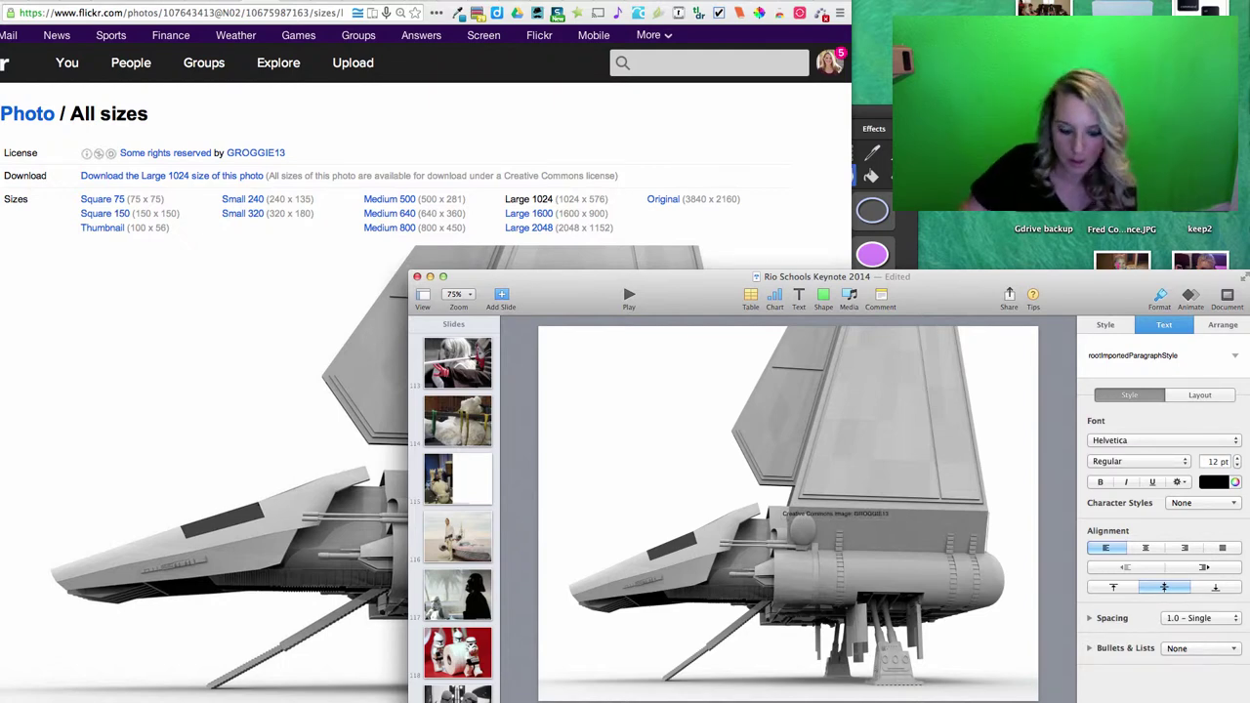
pyautogui.press('super+a')
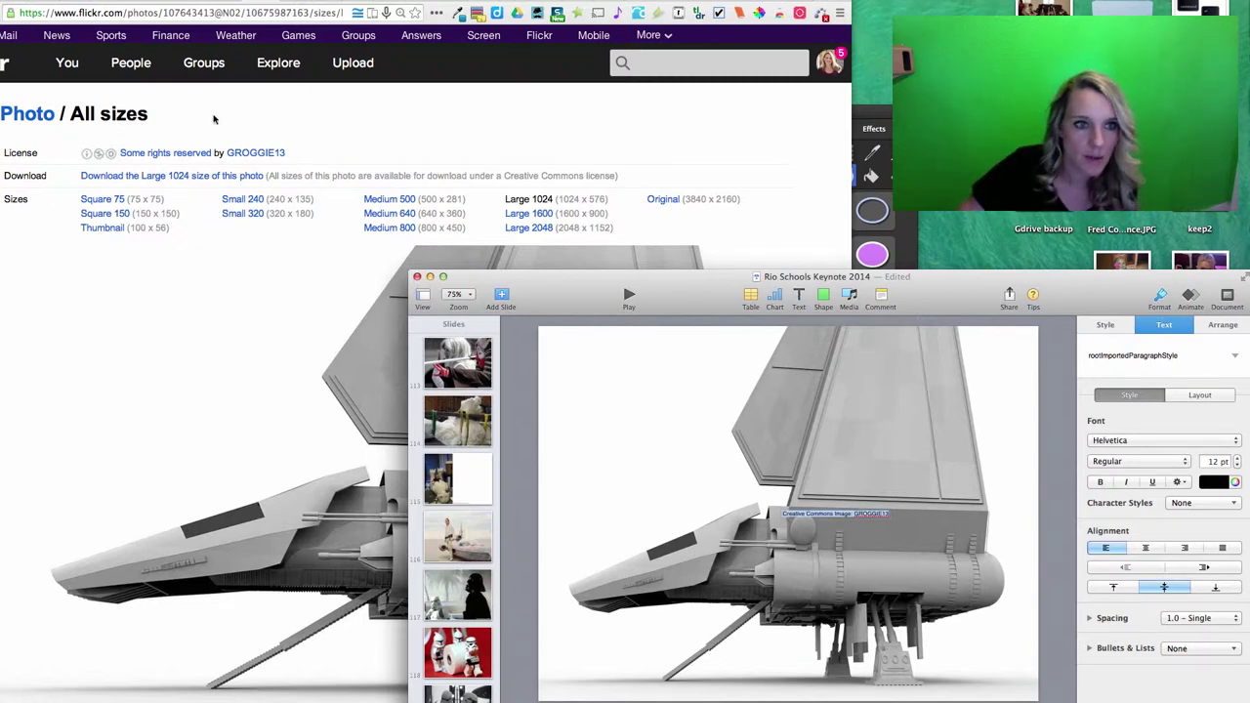
# Step: Link the whole credit text to the shuttle photo's Flickr all-sizes page URL and move it to the slide's bottom-right corner
pyautogui.click(173, 332)
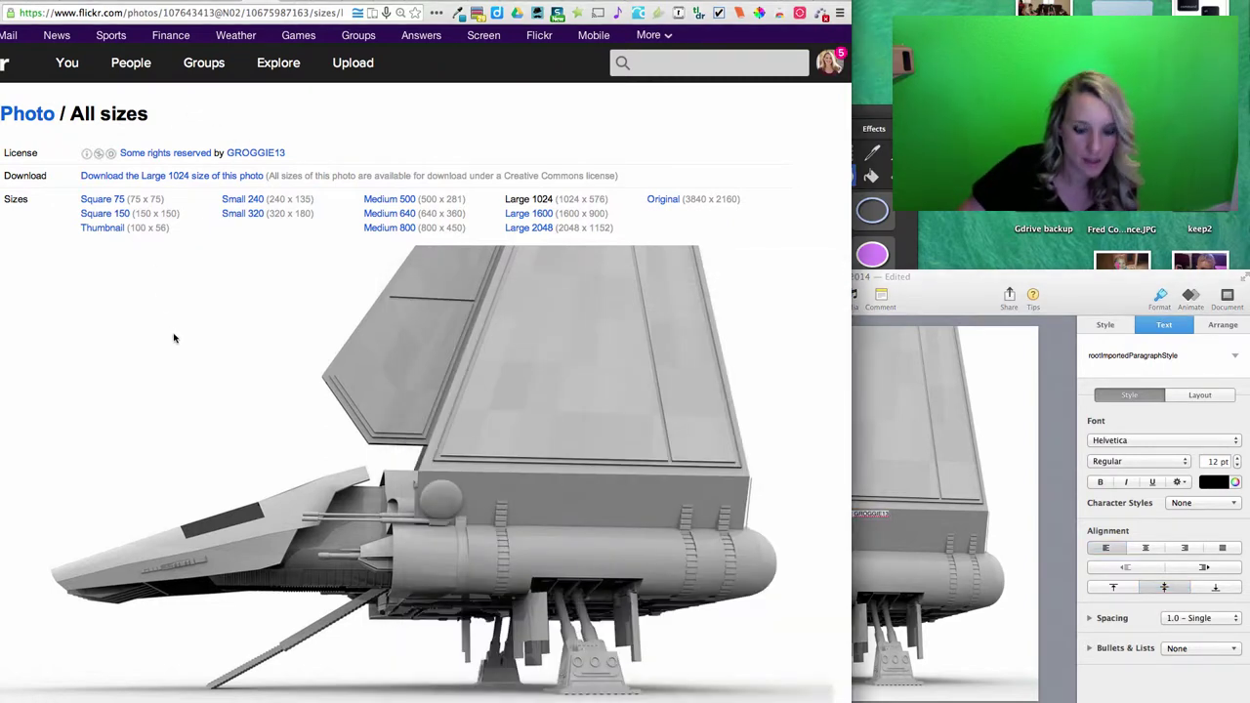
pyautogui.click(892, 488)
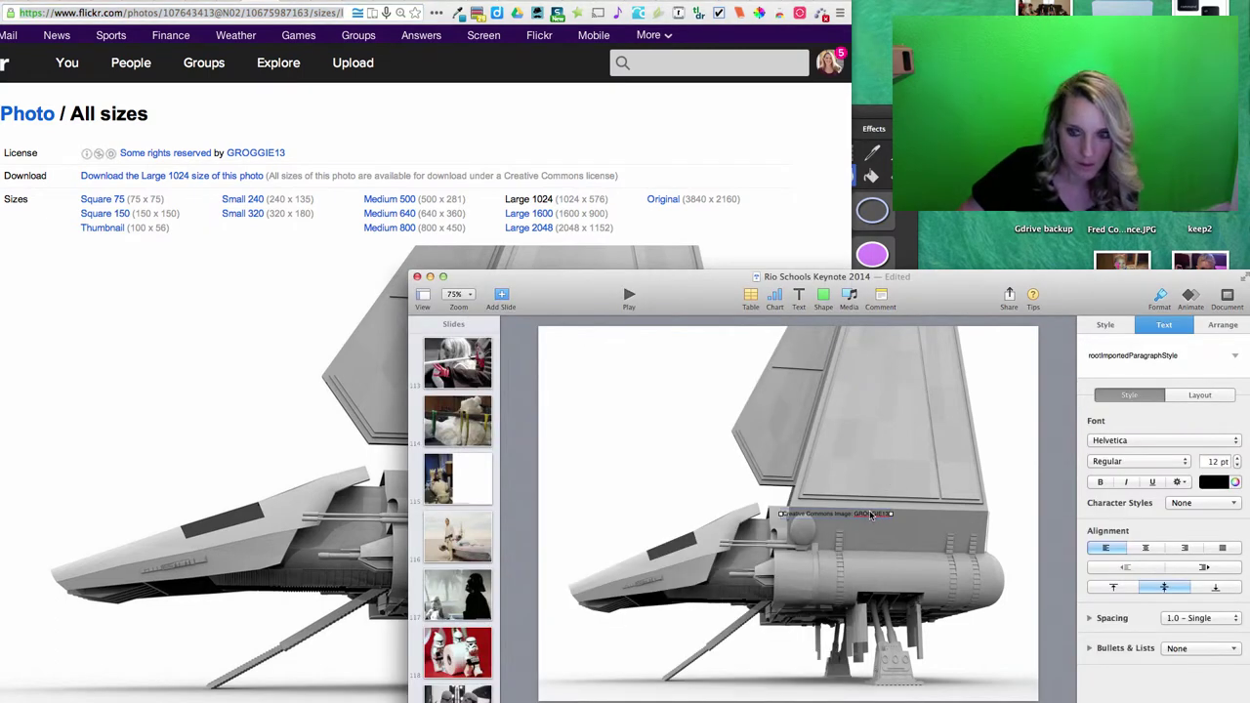
pyautogui.doubleClick(870, 514)
pyautogui.press('super+a')
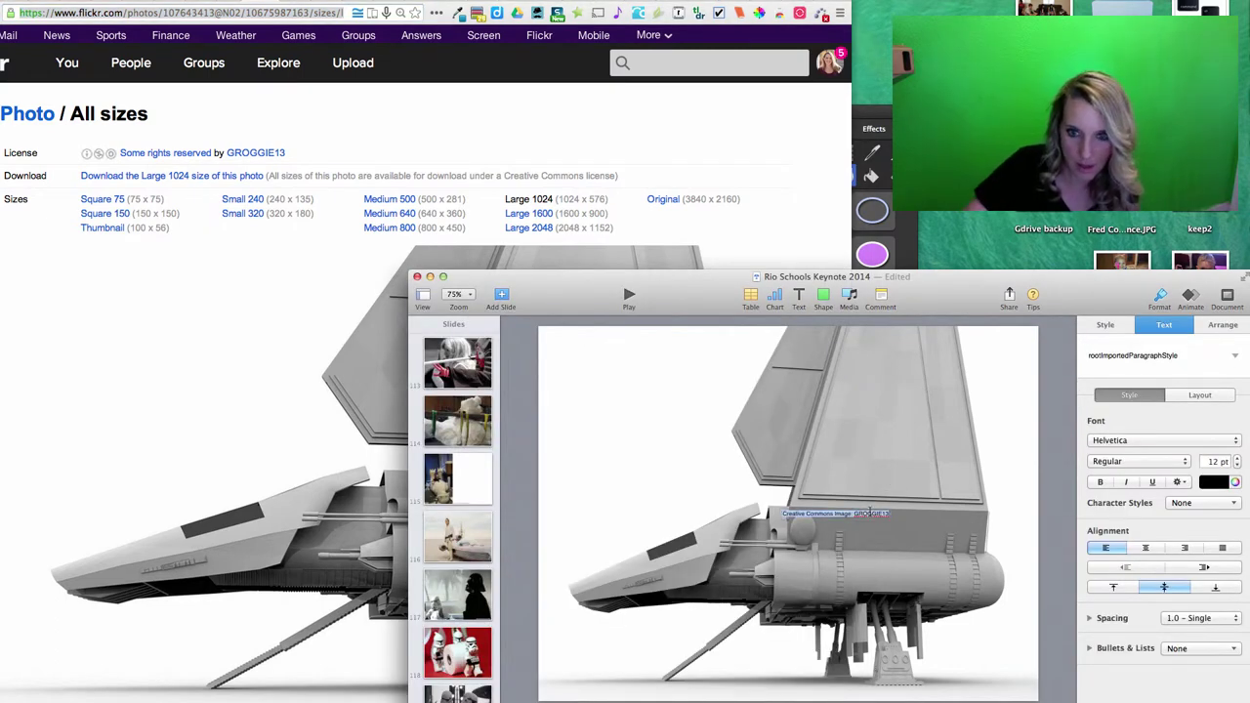
pyautogui.press('super+k')
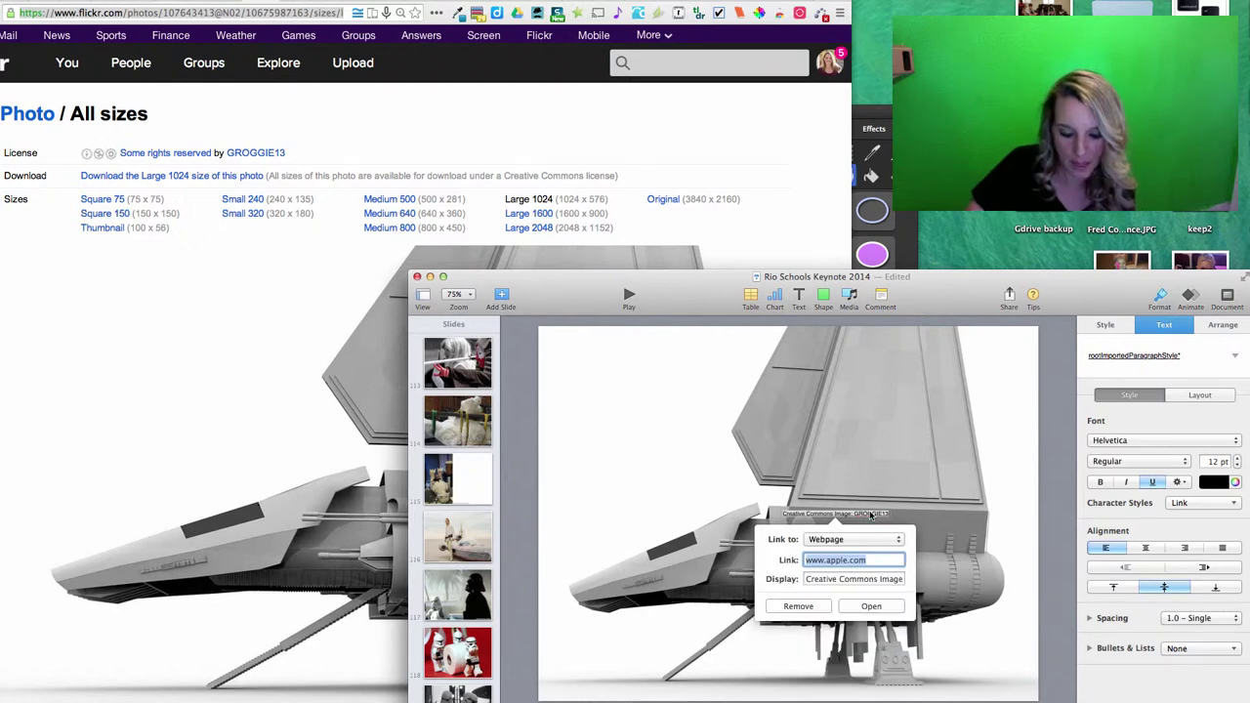
pyautogui.press('super+v')
pyautogui.click(939, 542)
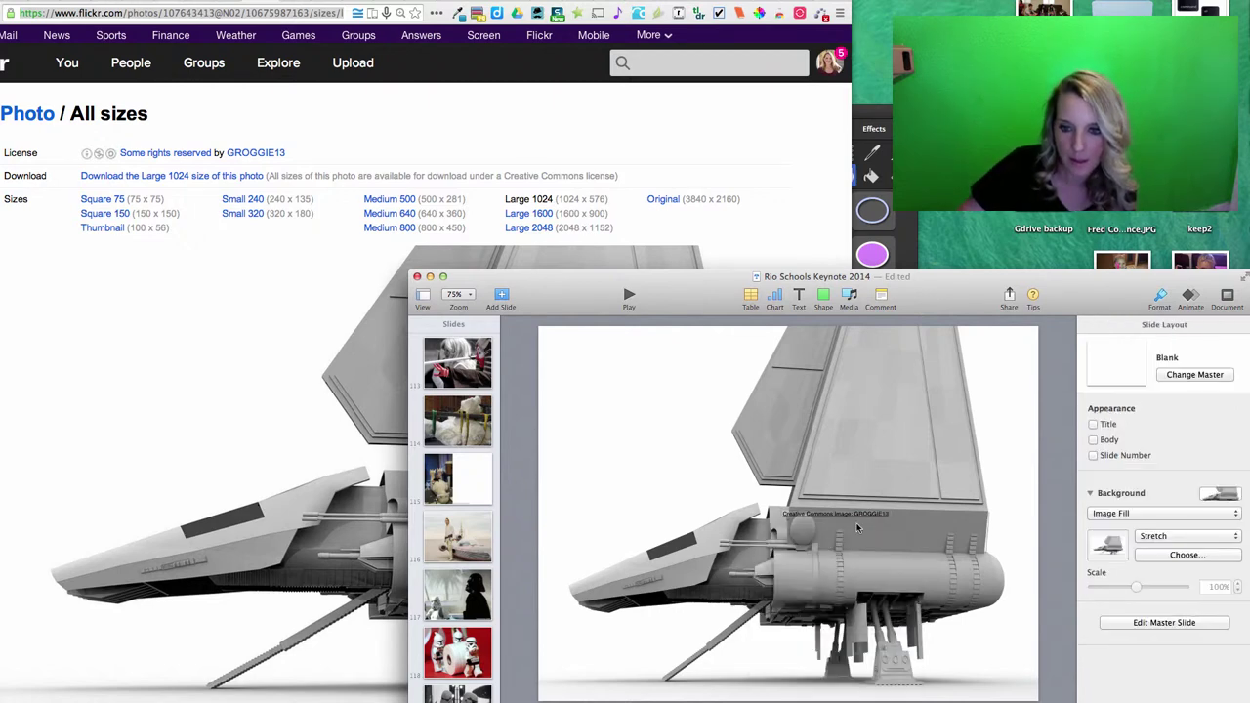
pyautogui.moveTo(858, 515); pyautogui.dragTo(996, 693)
pyautogui.click(1018, 652)
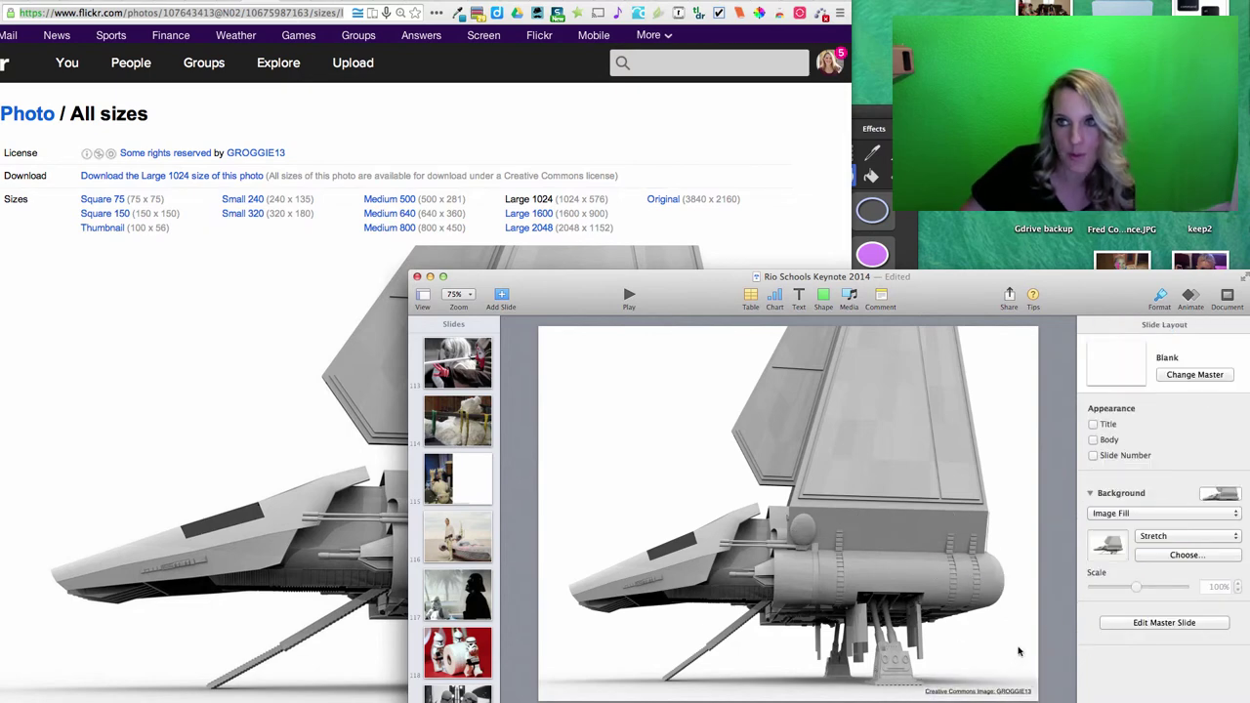